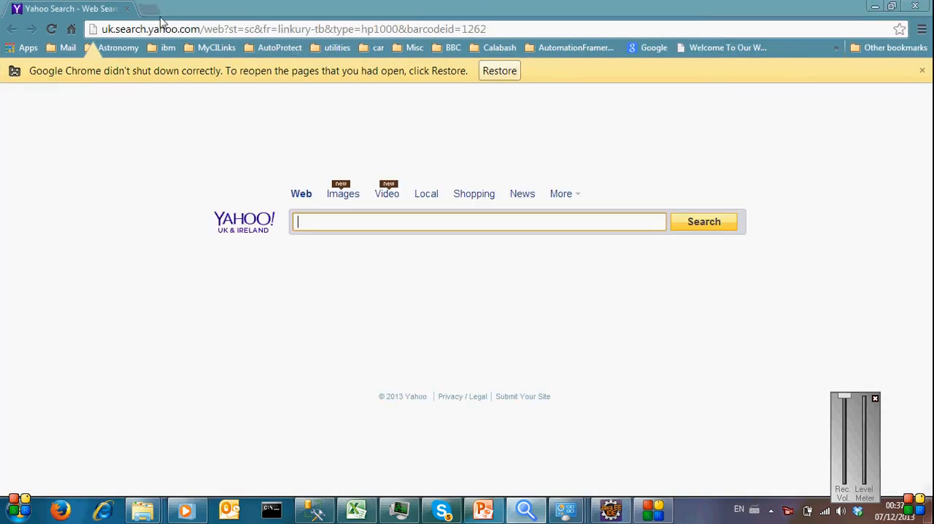
# Step: Open code.google.com in a new browser tab and go to the source checkout page of the i-mega-driver project
pyautogui.click(149, 11)
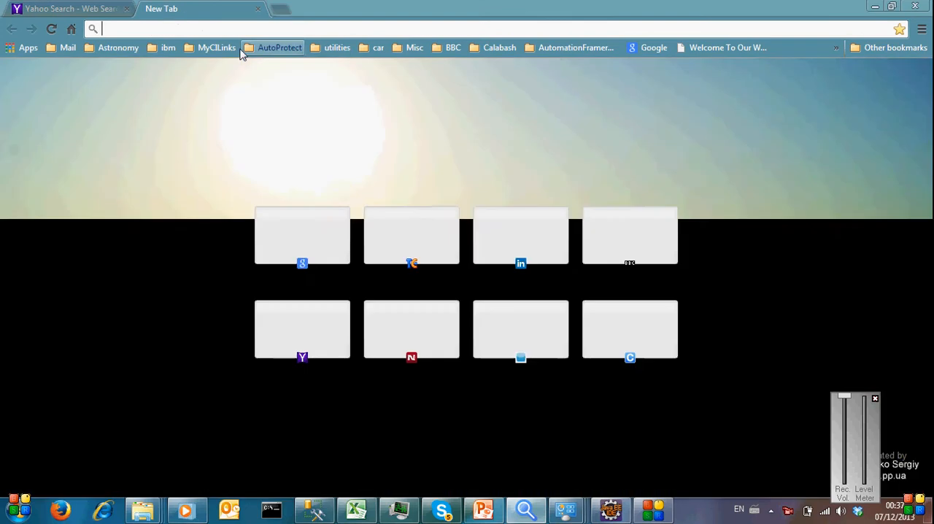
pyautogui.write('code.google.com')
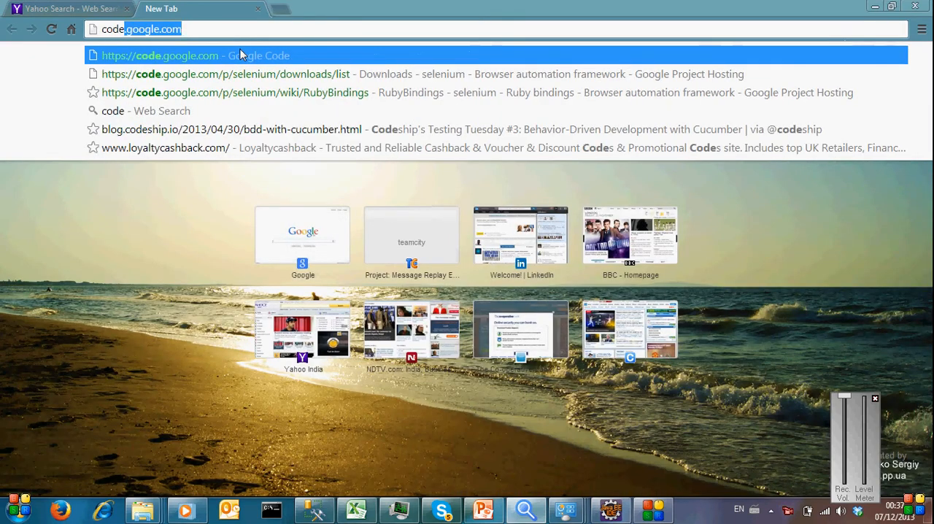
pyautogui.click(240, 55)
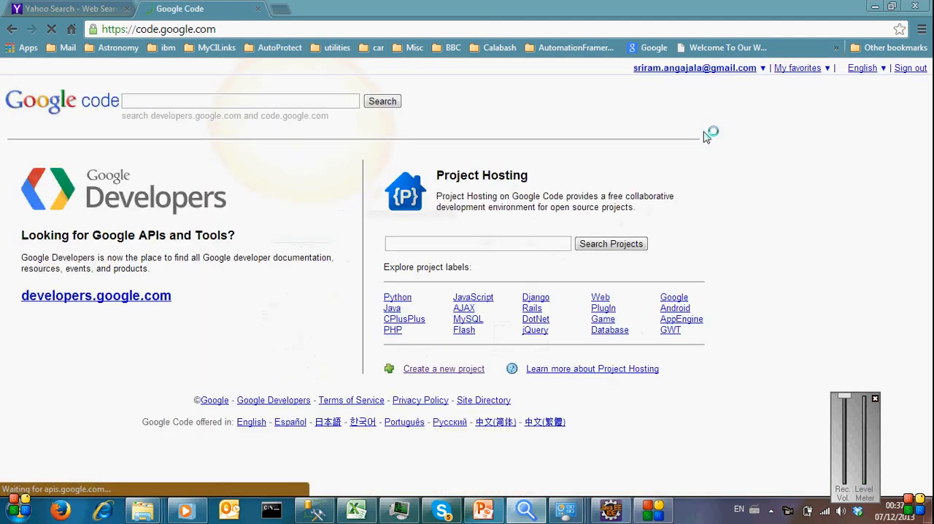
pyautogui.click(826, 67)
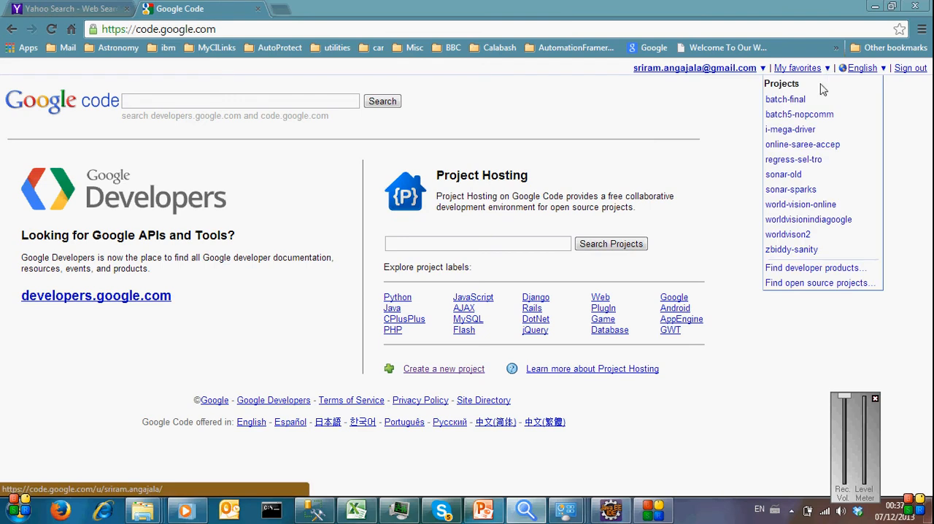
pyautogui.click(810, 130)
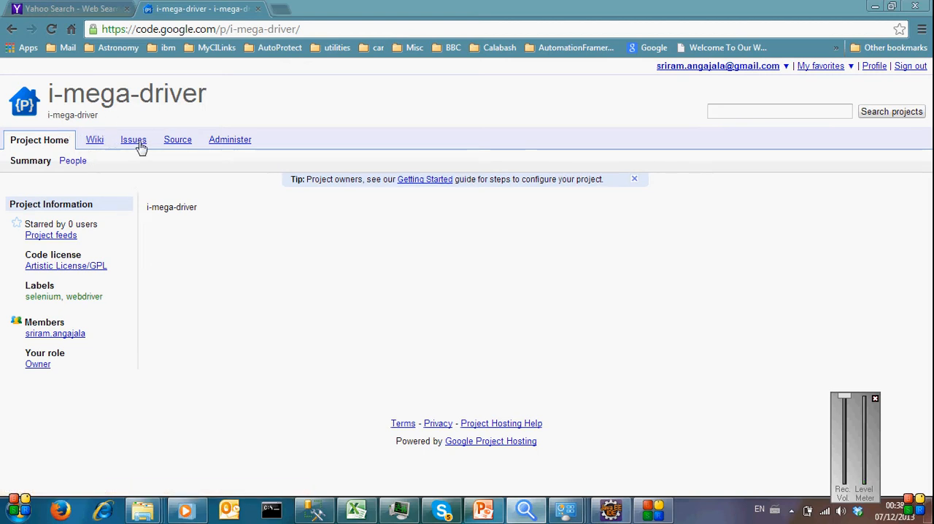
pyautogui.click(178, 140)
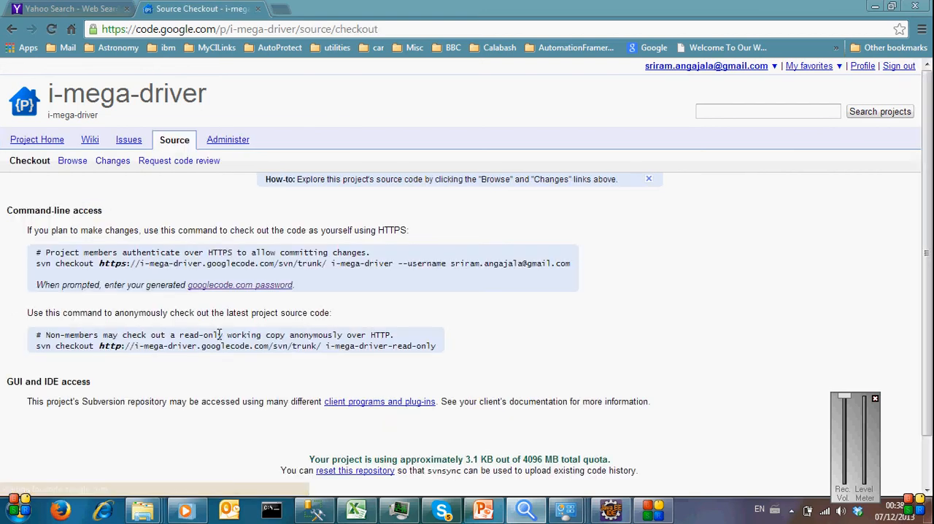
# Step: View the generated googlecode.com password page in a separate tab and return to the source checkout page
pyautogui.rightClick(204, 286)
pyautogui.click(251, 298)
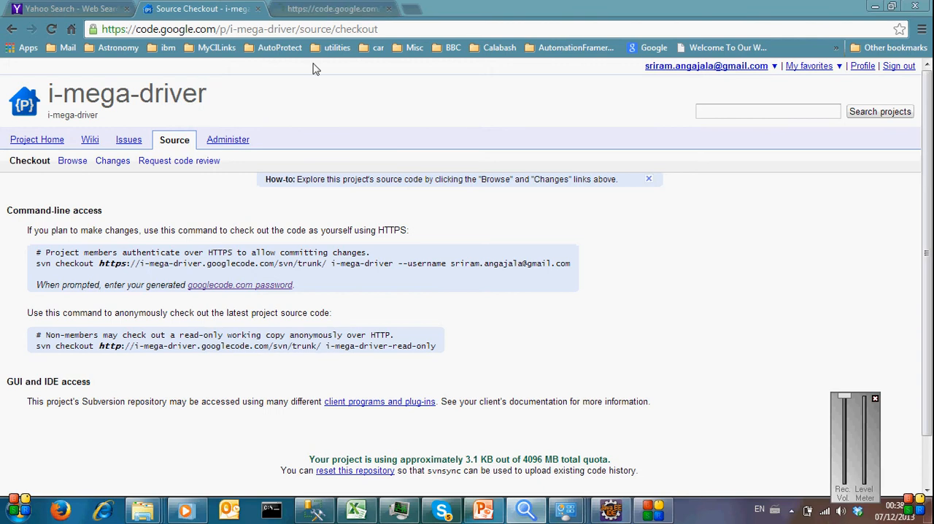
pyautogui.click(306, 7)
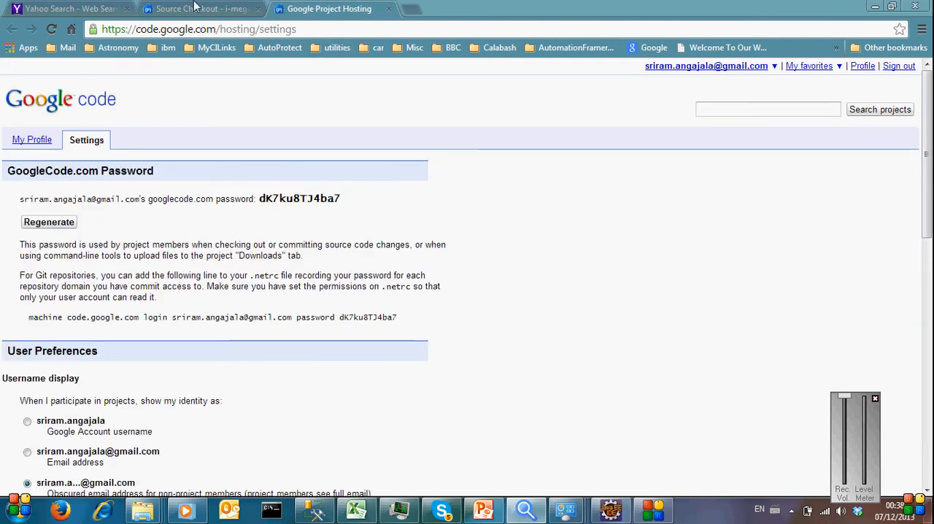
pyautogui.click(179, 9)
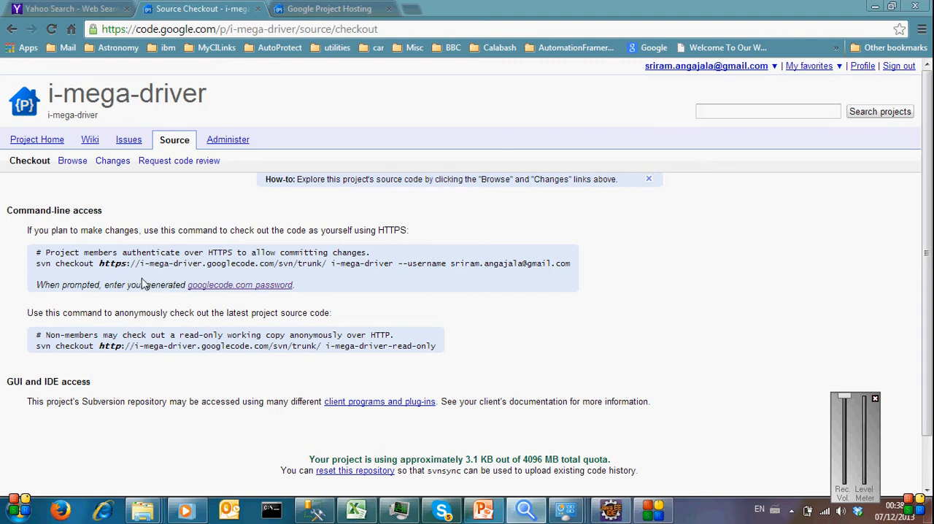
pyautogui.moveTo(129, 256); pyautogui.dragTo(326, 264)
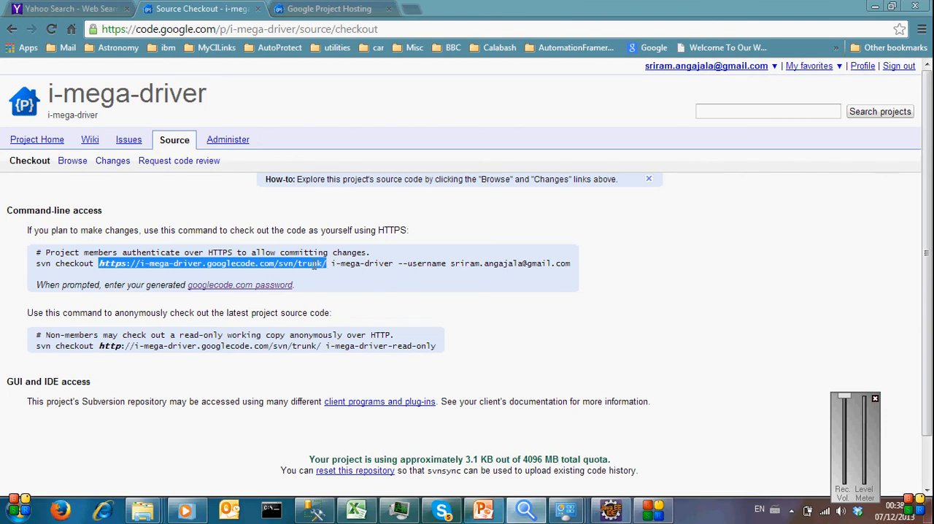
pyautogui.rightClick(315, 266)
pyautogui.click(349, 273)
# Step: Switch to the C:\ window in Windows Explorer and create a new folder named Automation
pyautogui.click(144, 515)
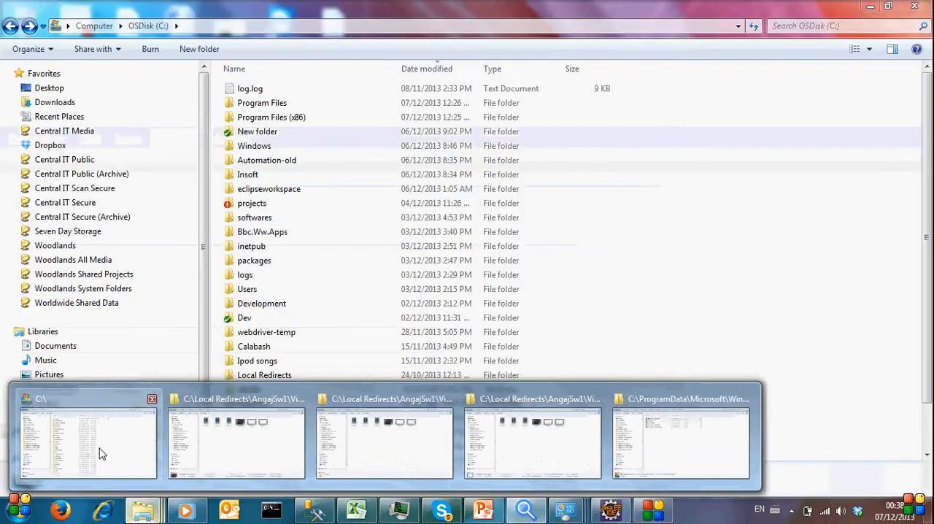
pyautogui.click(87, 441)
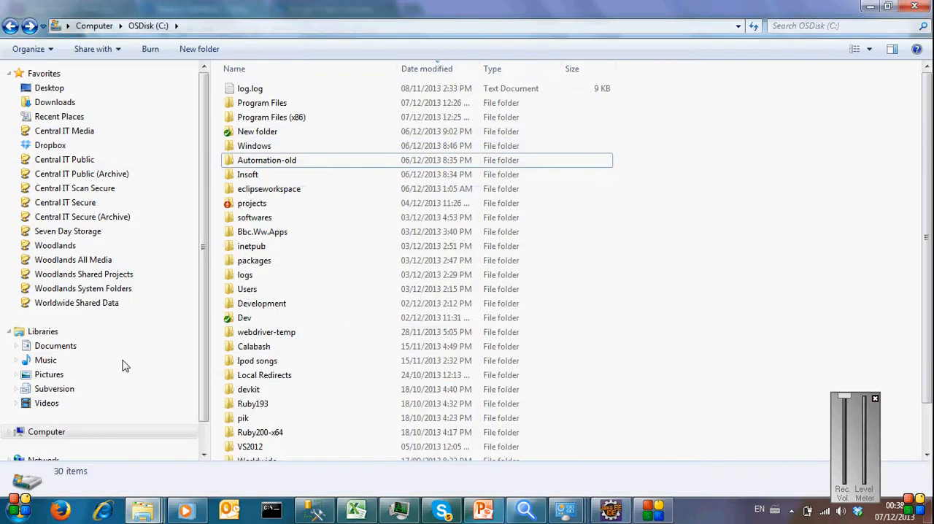
pyautogui.rightClick(711, 255)
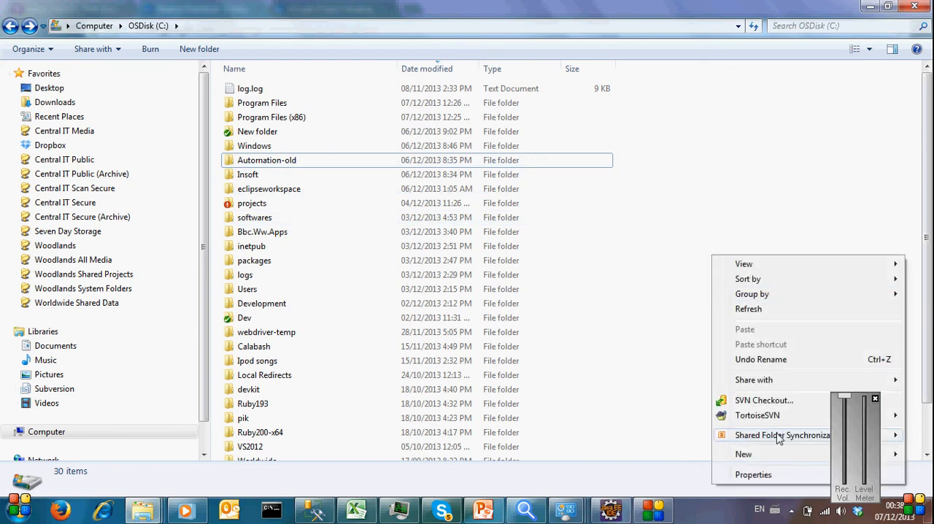
pyautogui.moveTo(759, 458)
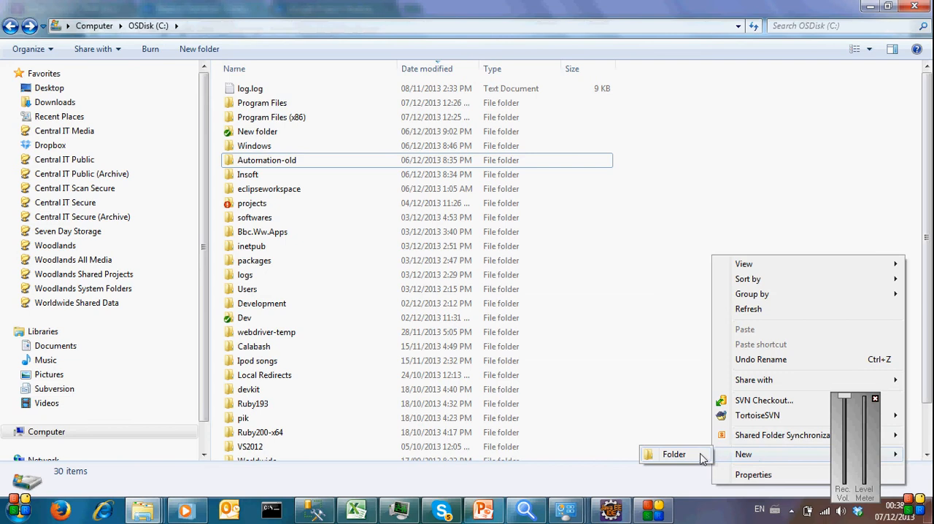
pyautogui.click(664, 453)
pyautogui.press('BackSpace')
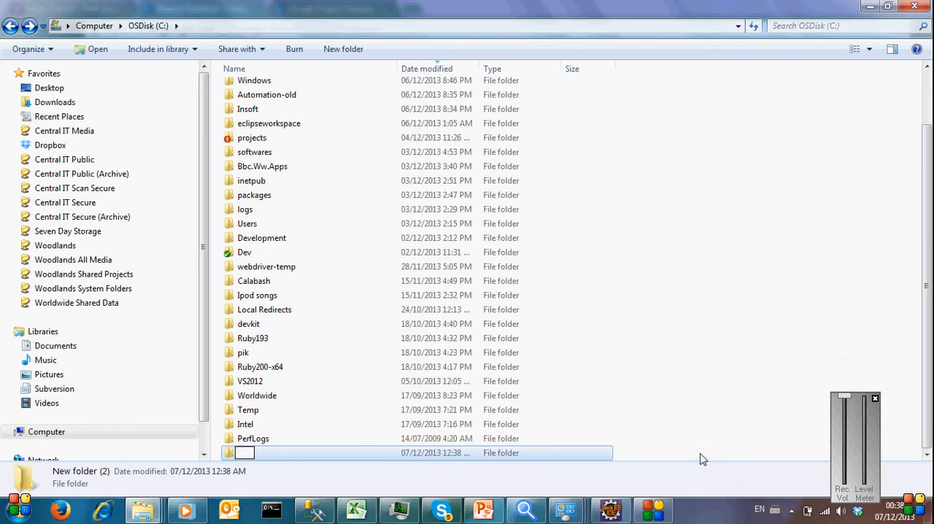
pyautogui.write('Automation')
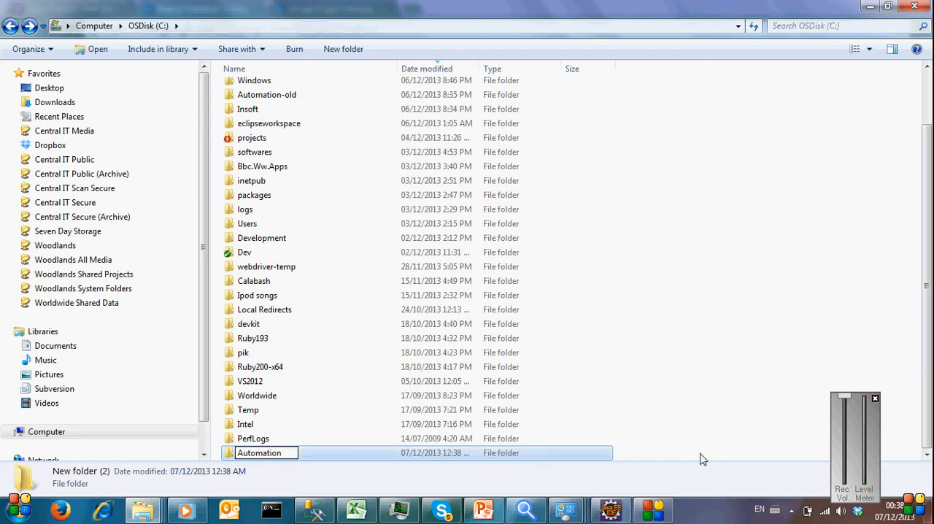
pyautogui.press('Return')
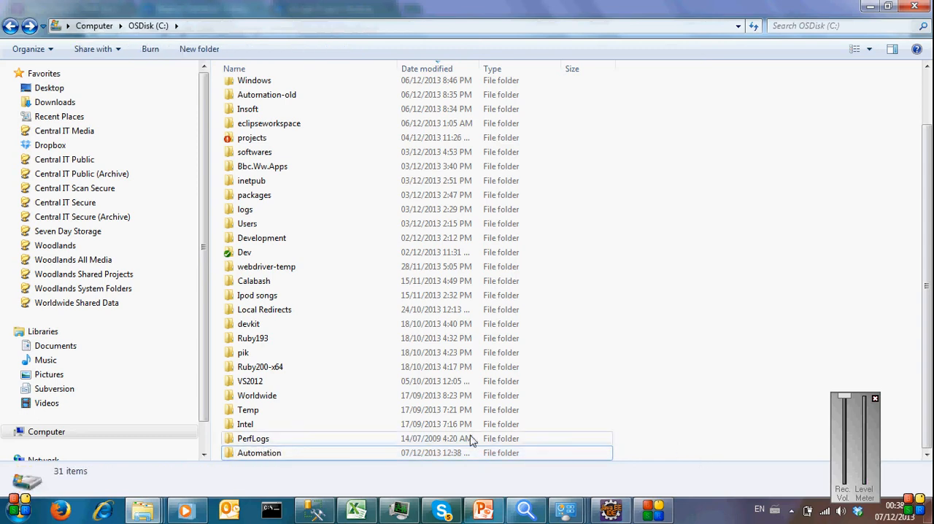
pyautogui.doubleClick(328, 454)
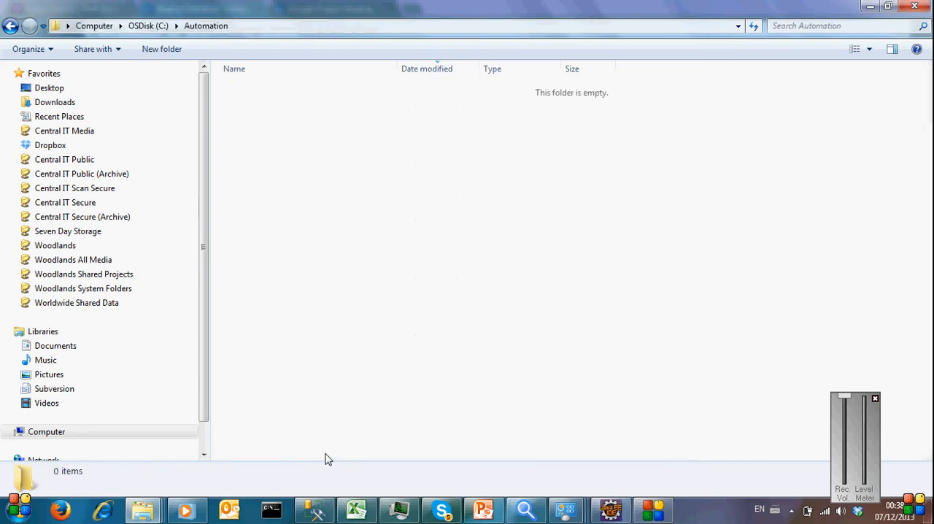
pyautogui.rightClick(329, 248)
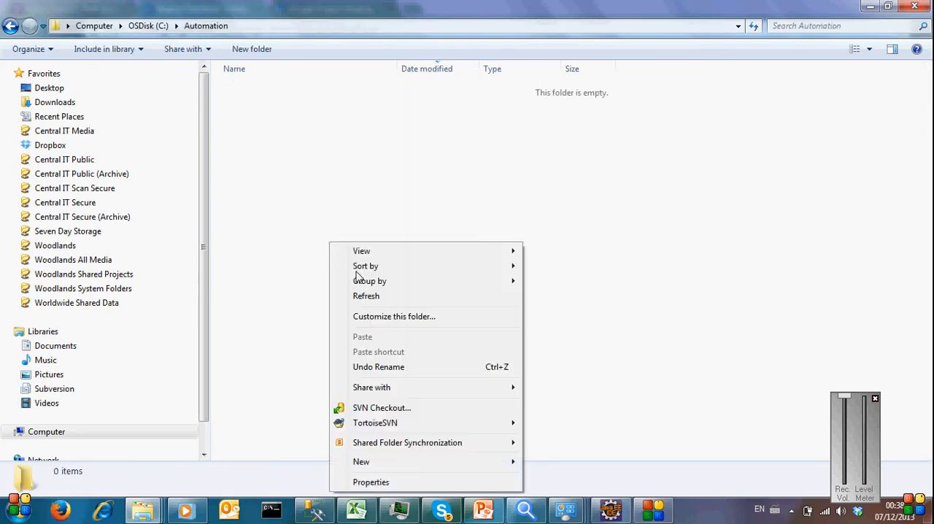
pyautogui.click(401, 415)
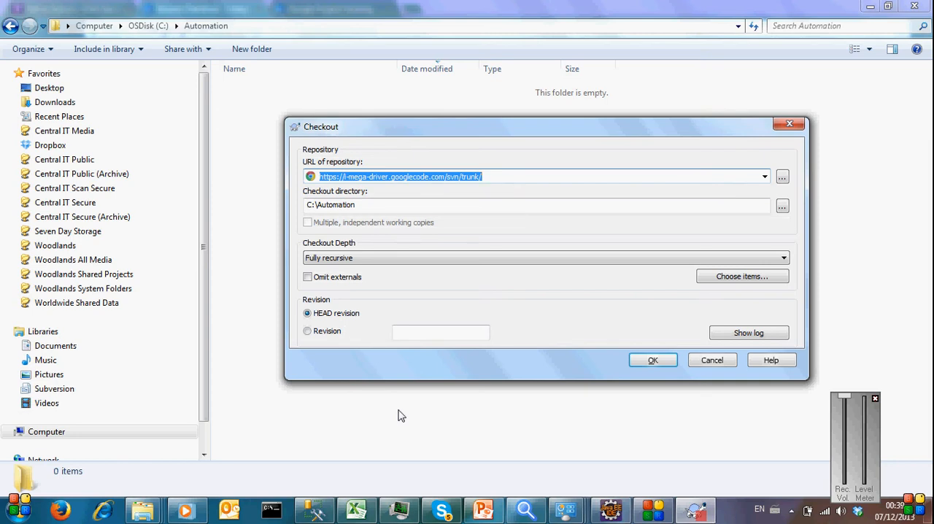
pyautogui.click(518, 173)
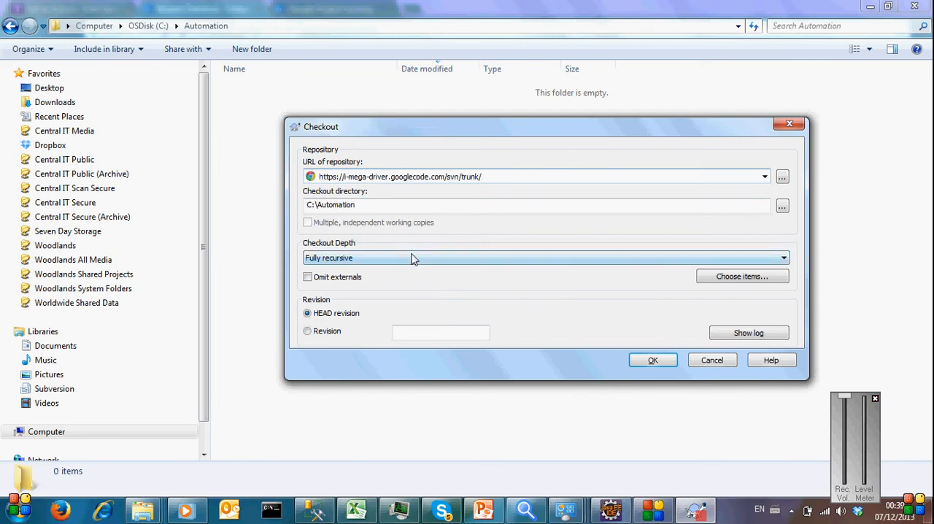
pyautogui.click(648, 362)
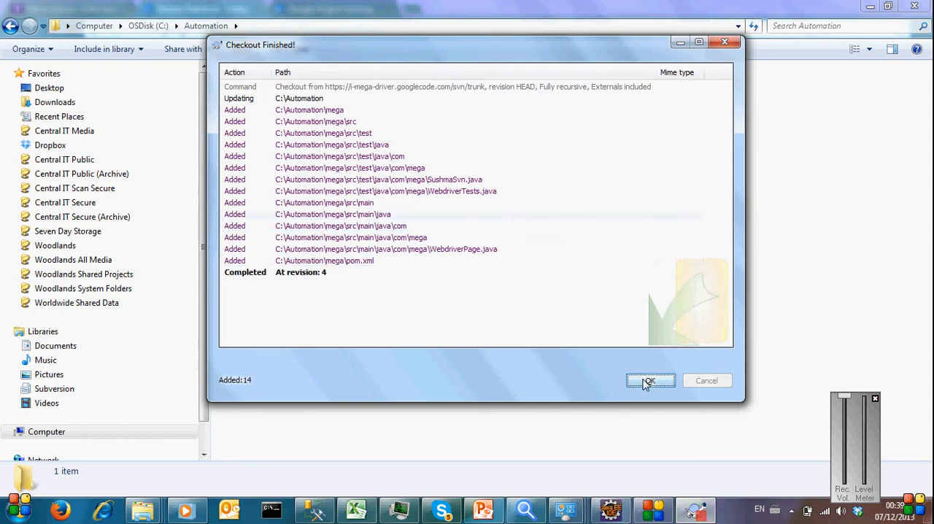
pyautogui.click(647, 380)
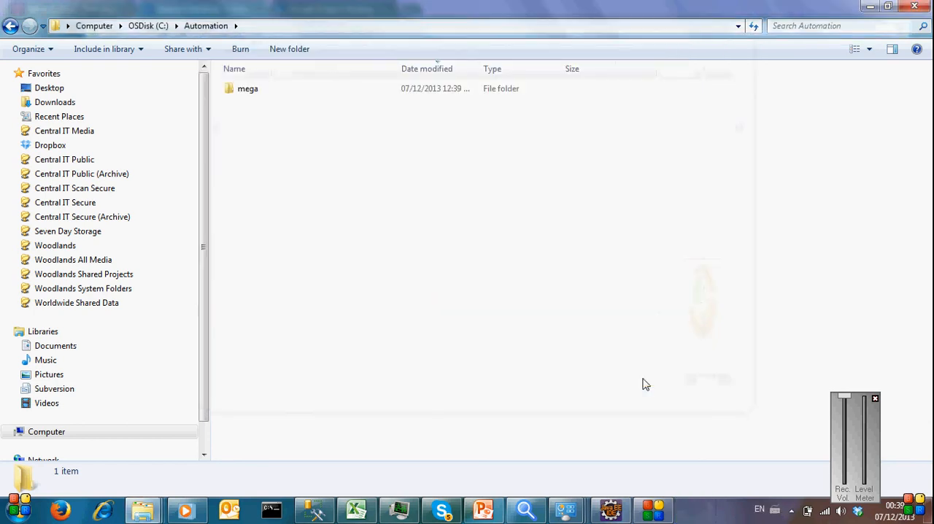
# Step: Examine the contents of the checked-out mega folder inside C:\Automation
pyautogui.doubleClick(234, 97)
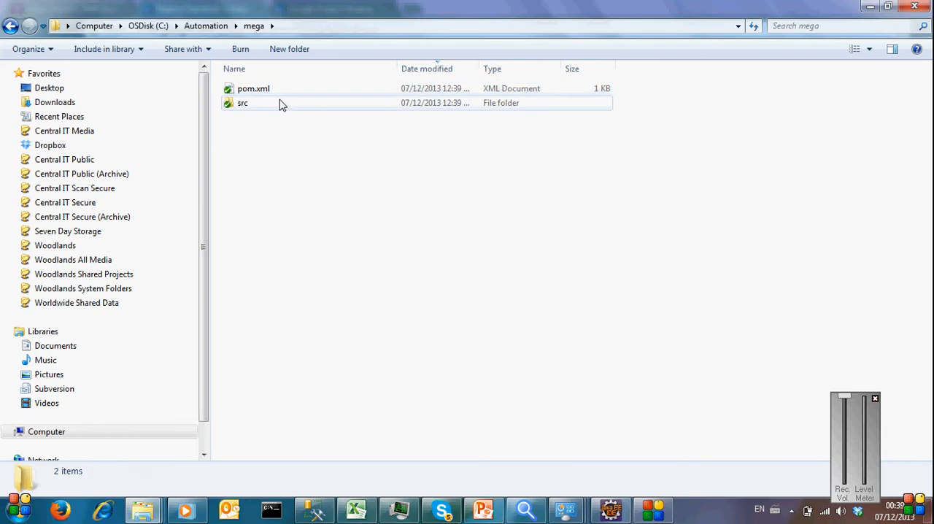
pyautogui.click(218, 29)
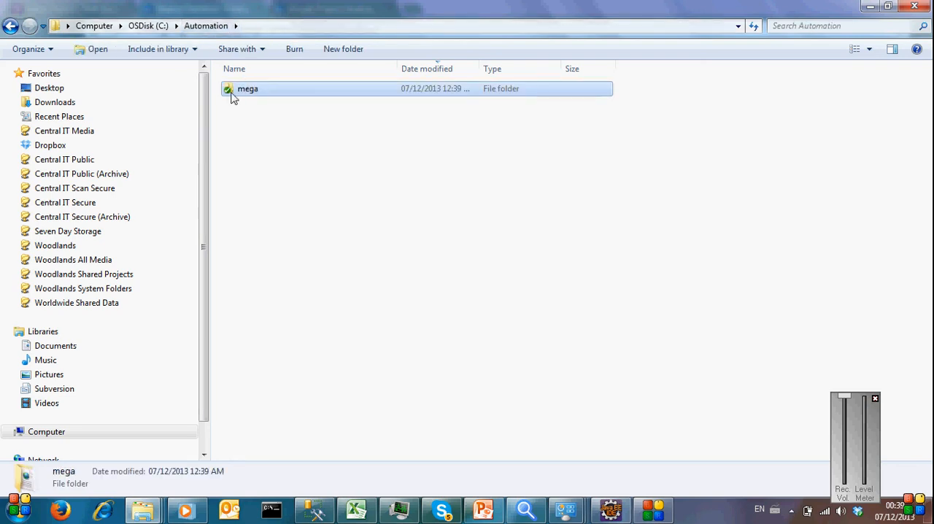
pyautogui.click(297, 94)
pyautogui.press('Return')
# Step: Switch to Eclipse, close all open editors and collapse the mega project tree
pyautogui.click(617, 515)
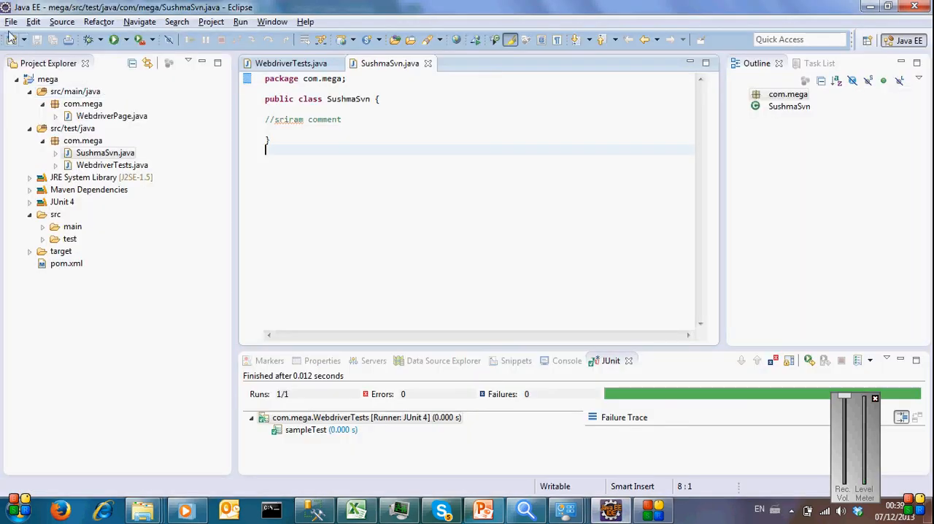
pyautogui.click(11, 22)
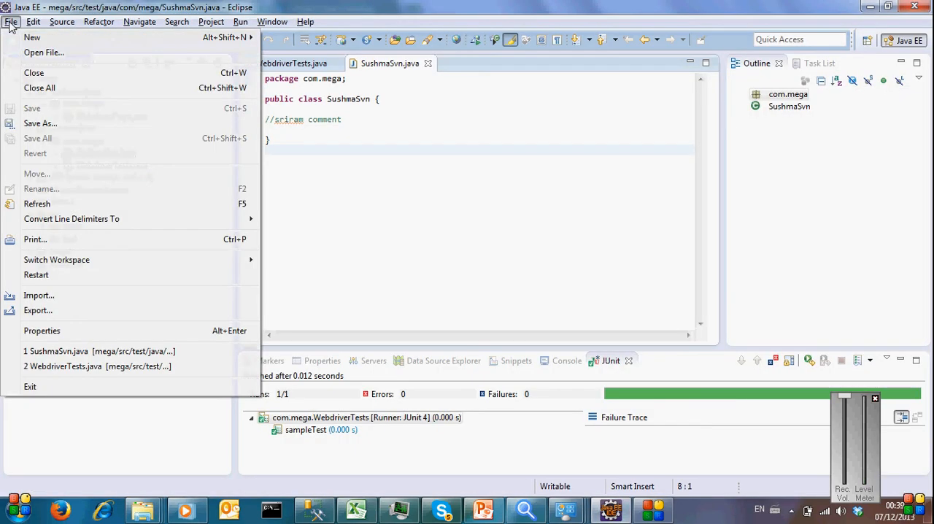
pyautogui.click(59, 89)
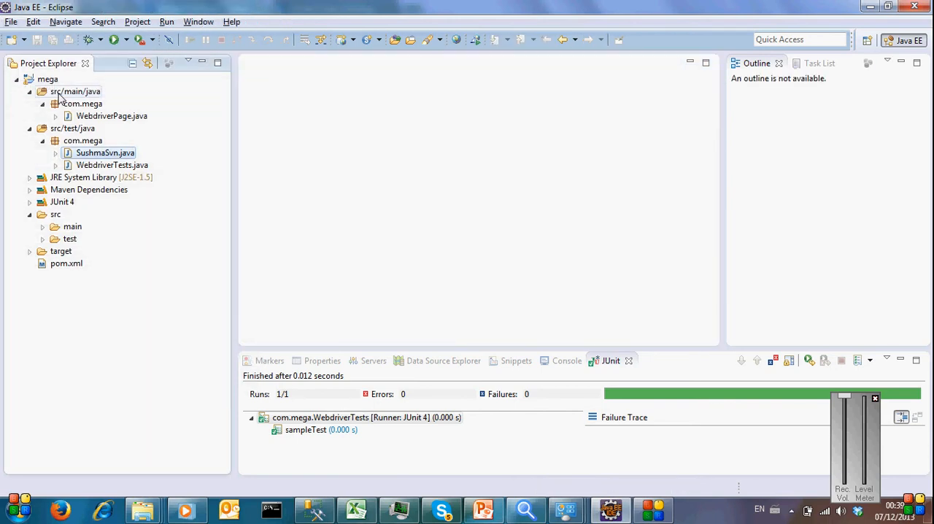
pyautogui.click(16, 79)
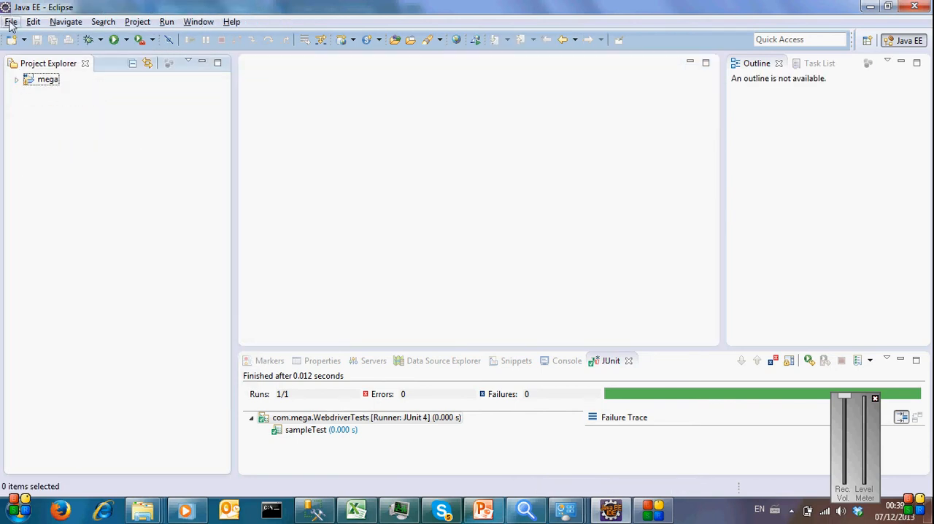
# Step: Switch the Eclipse workspace to the C:\Automation folder
pyautogui.click(11, 21)
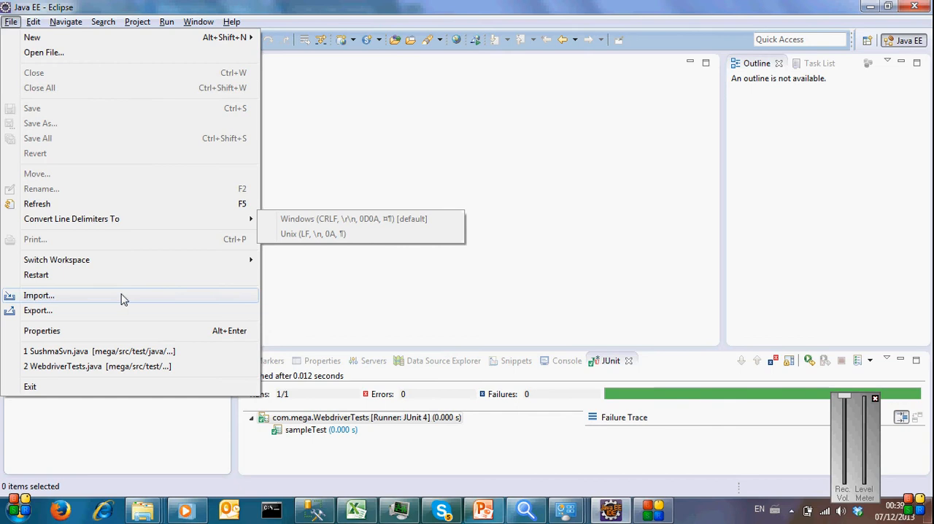
pyautogui.moveTo(246, 261)
pyautogui.click(301, 282)
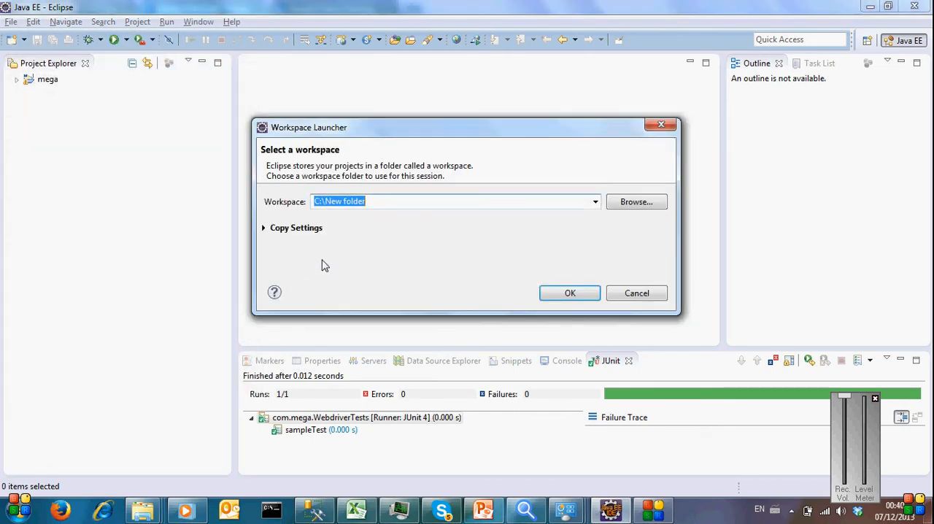
pyautogui.click(633, 202)
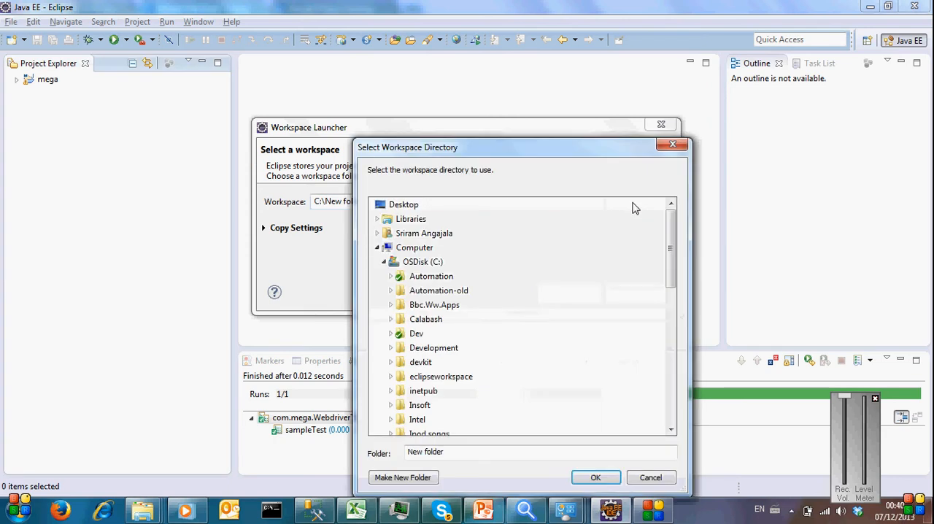
pyautogui.click(432, 276)
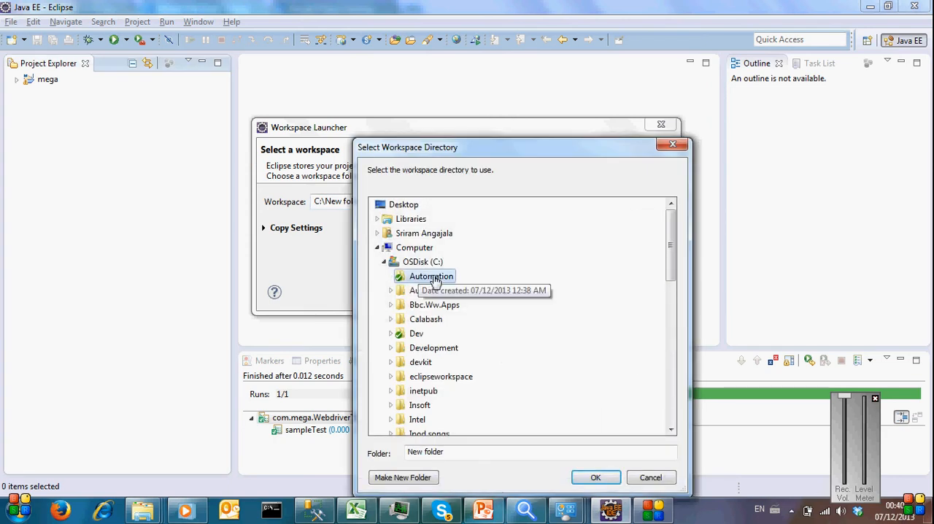
pyautogui.click(593, 479)
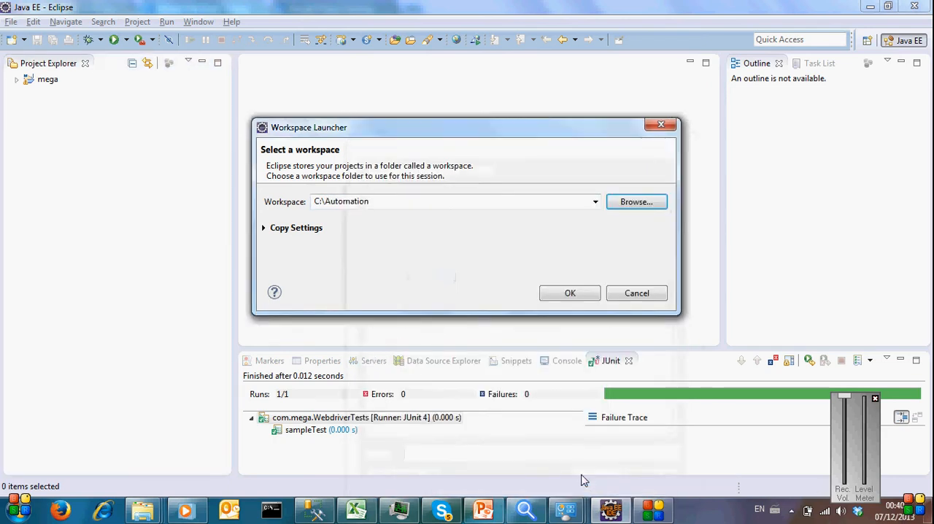
pyautogui.click(573, 295)
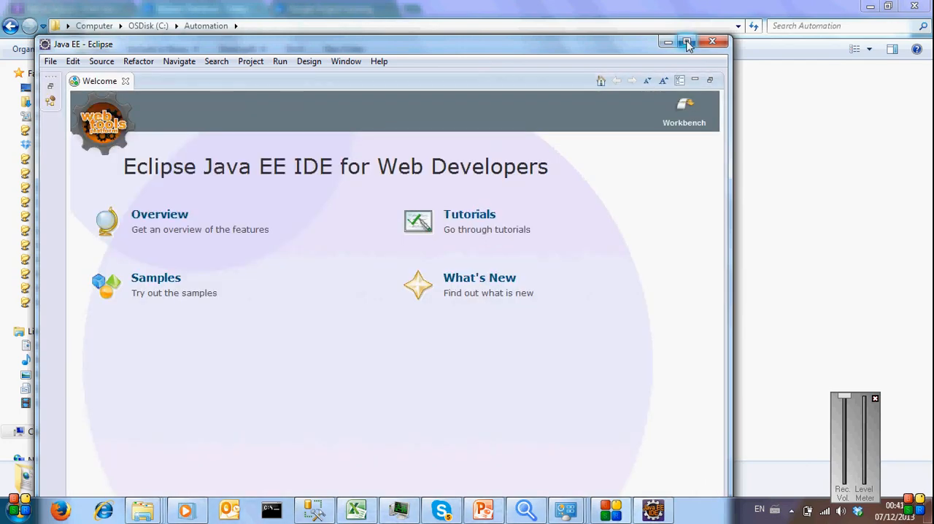
# Step: Maximize the Eclipse window and leave the Welcome page for the Java EE workbench
pyautogui.click(687, 42)
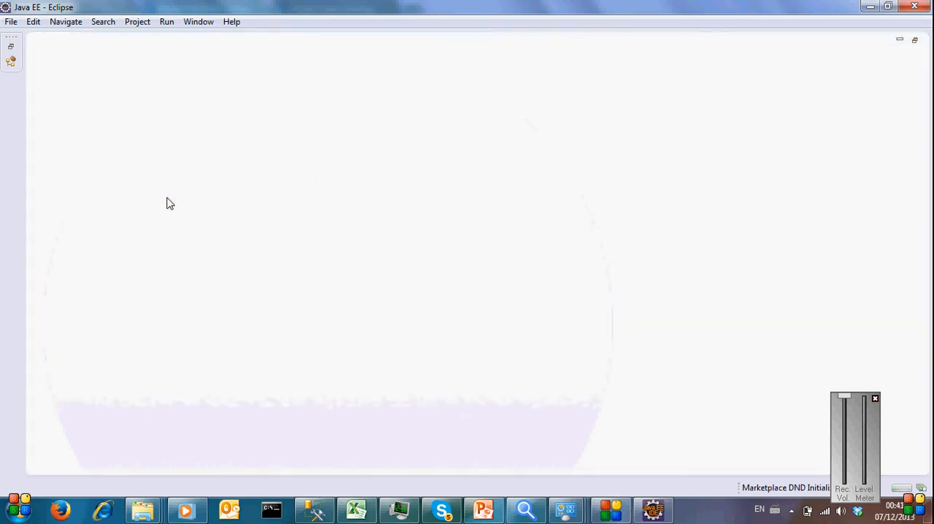
pyautogui.click(9, 67)
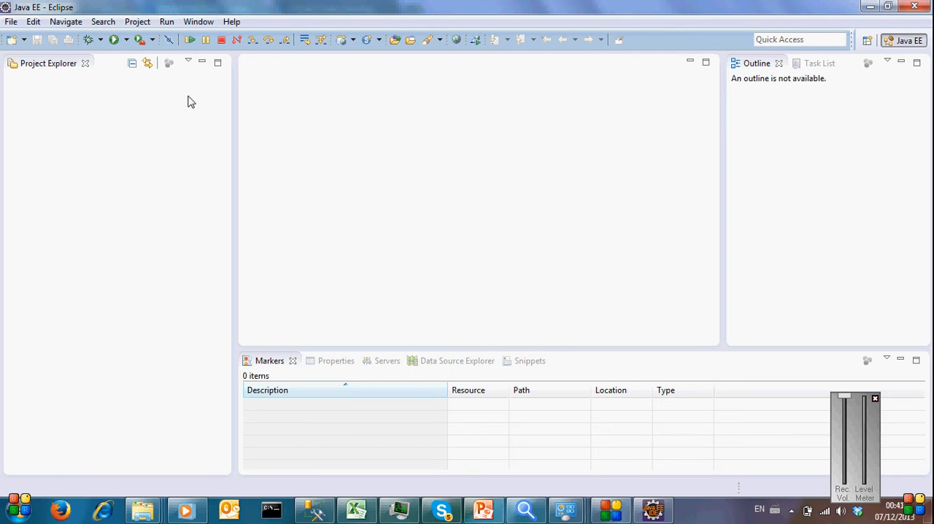
# Step: Search the Eclipse Marketplace for maven
pyautogui.click(235, 22)
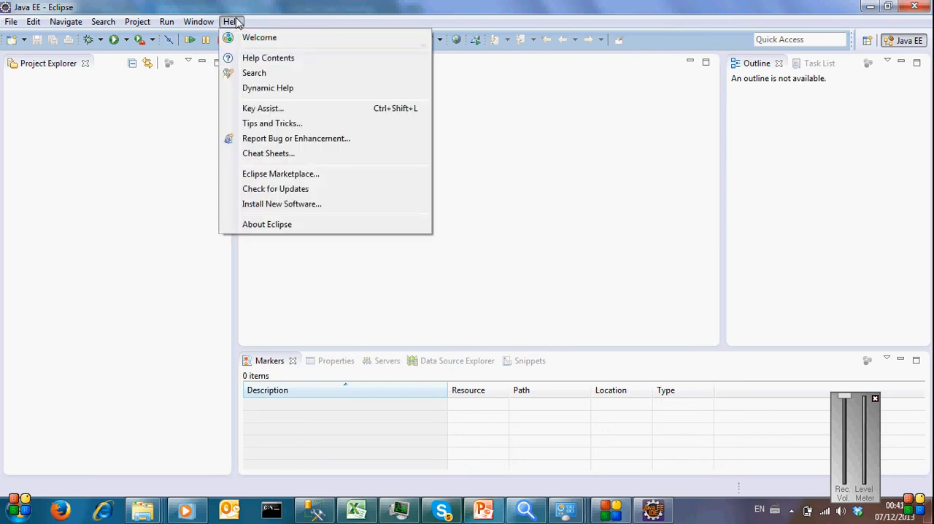
pyautogui.click(305, 178)
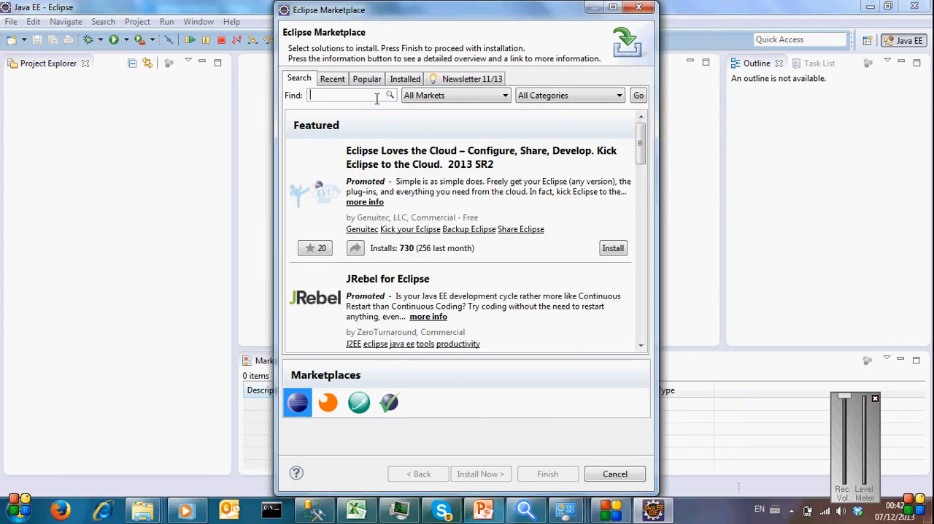
pyautogui.click(376, 99)
pyautogui.write('maven')
pyautogui.click(376, 95)
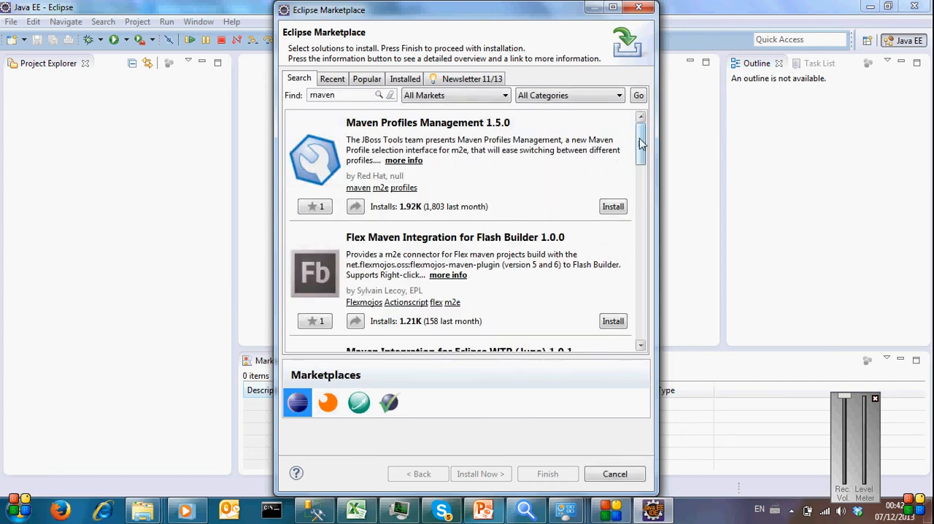
# Step: Try to install Maven Integration for Eclipse (Juno and newer) 1.4 from the Marketplace results, then cancel the installation
pyautogui.moveTo(640, 138); pyautogui.dragTo(647, 208)
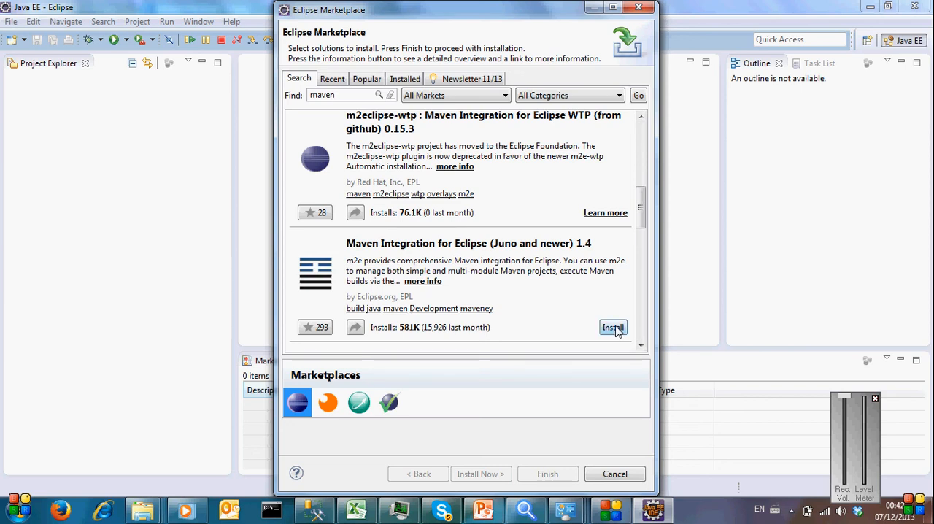
pyautogui.click(612, 327)
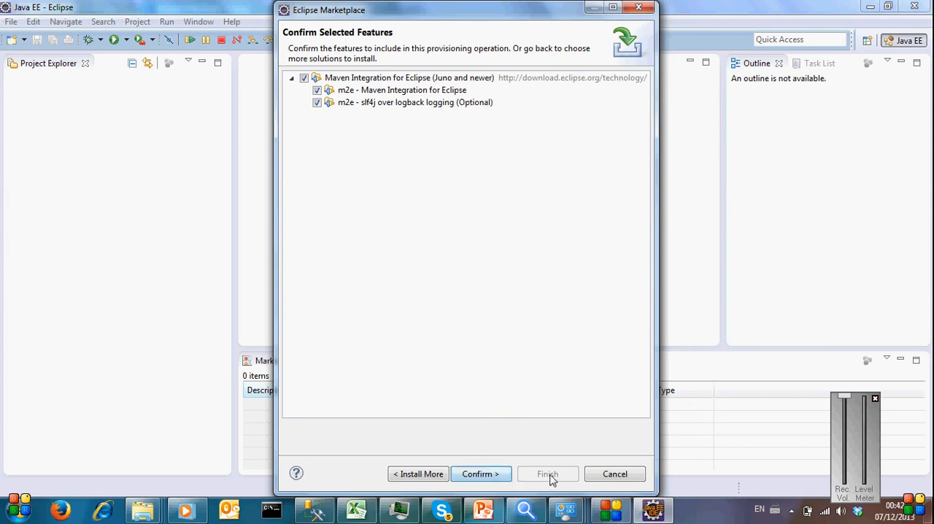
pyautogui.click(489, 474)
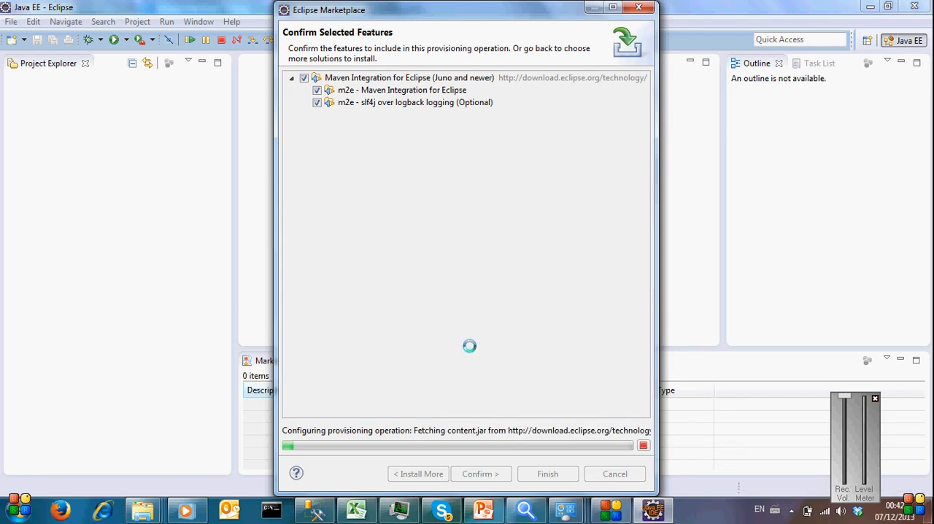
pyautogui.click(485, 264)
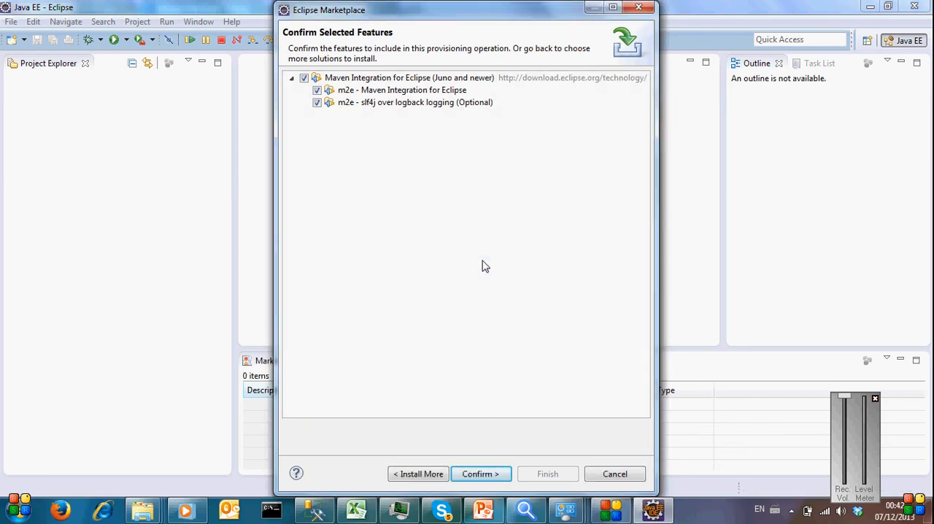
pyautogui.click(614, 474)
# Step: Import the existing Maven project /mega/pom.xml using C:\Automation as the root directory
pyautogui.click(58, 115)
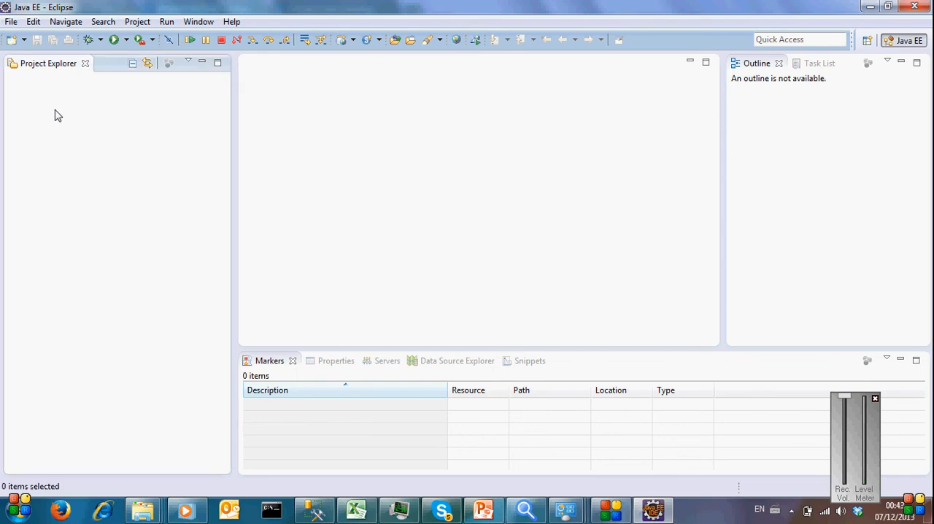
pyautogui.rightClick(57, 115)
pyautogui.click(11, 22)
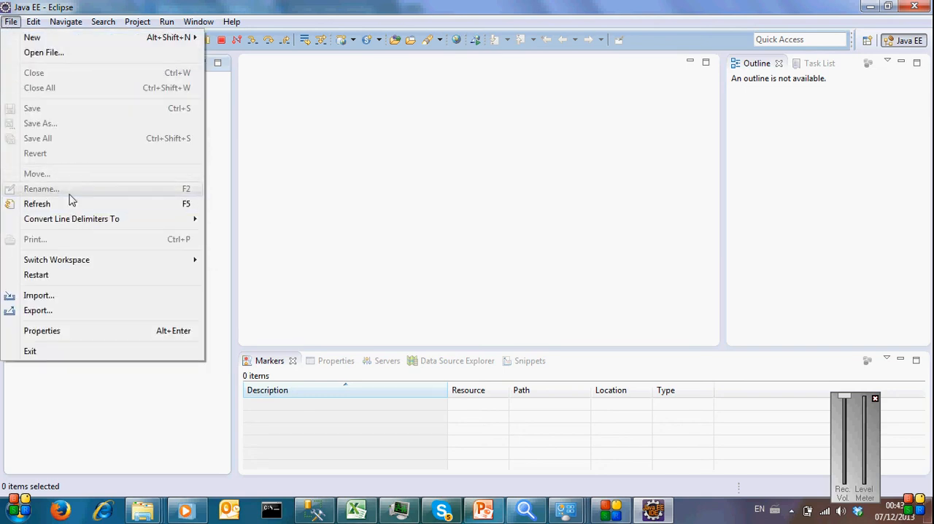
pyautogui.click(70, 295)
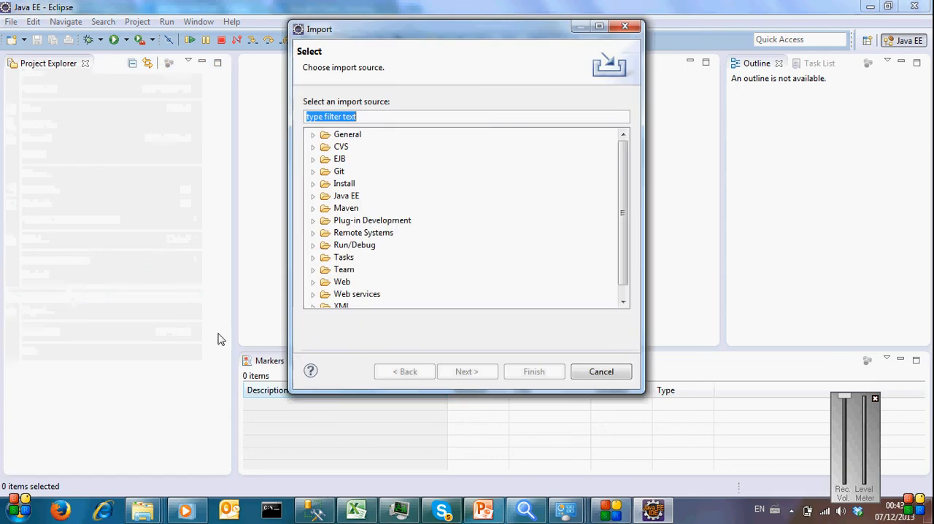
pyautogui.click(314, 209)
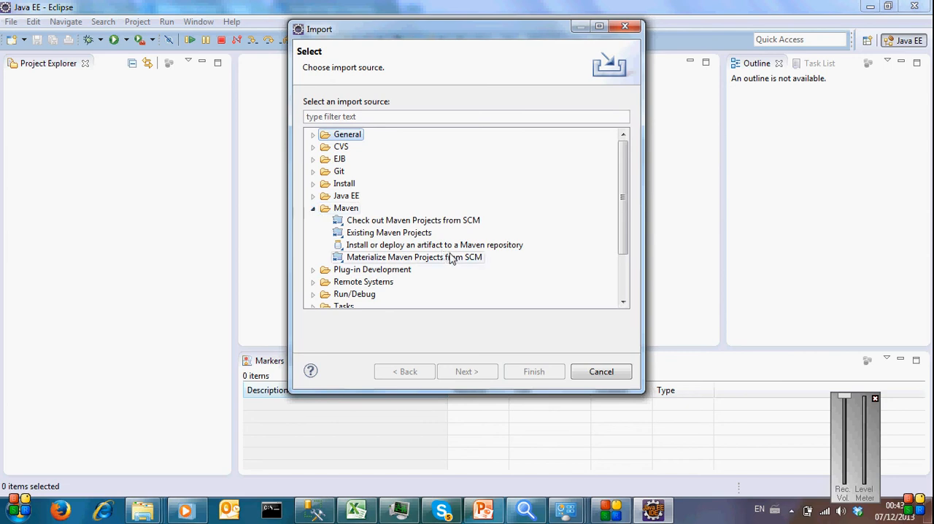
pyautogui.click(407, 235)
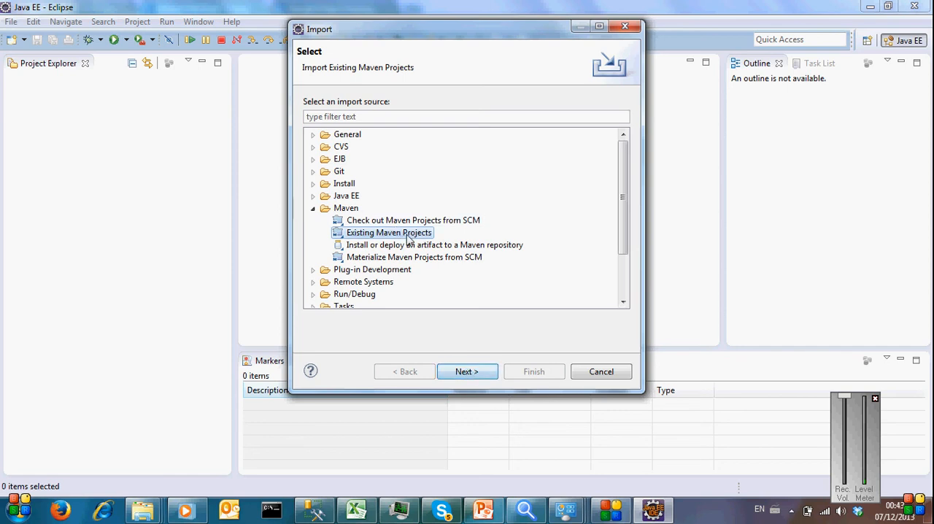
pyautogui.click(471, 372)
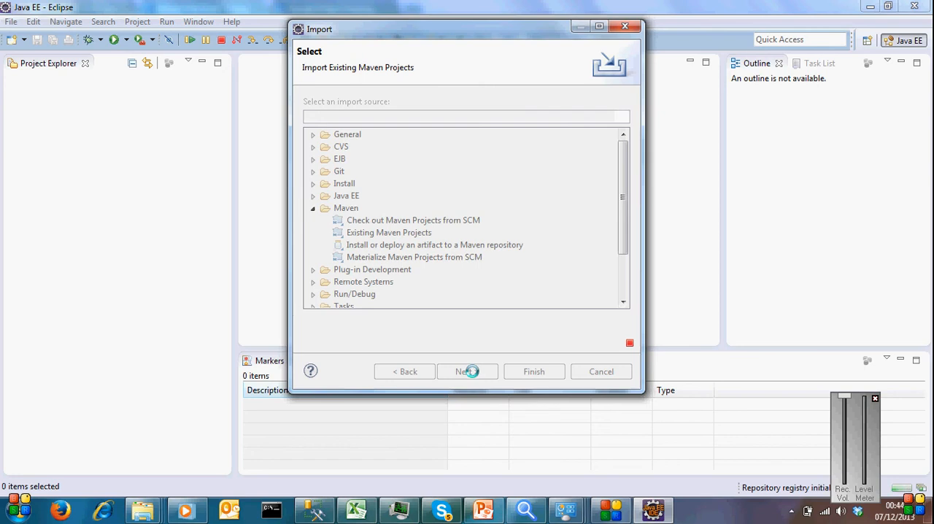
pyautogui.click(692, 101)
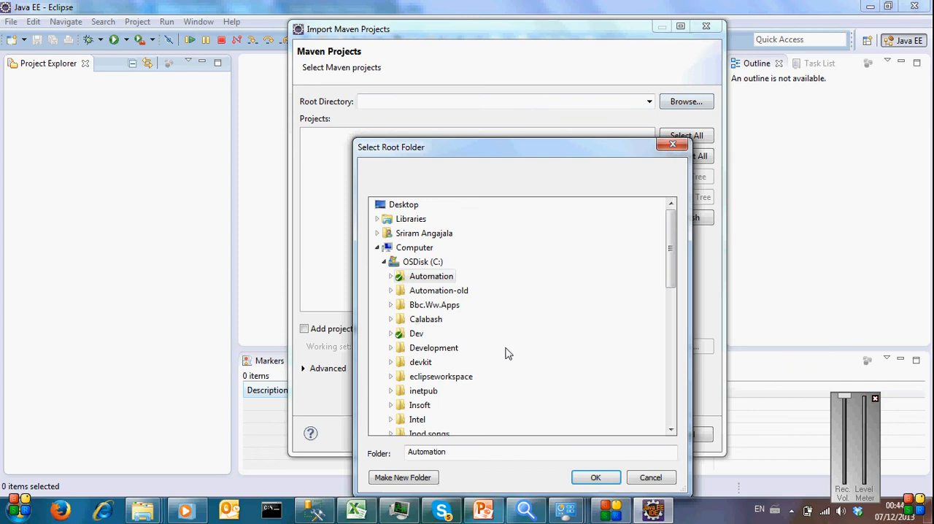
pyautogui.click(596, 477)
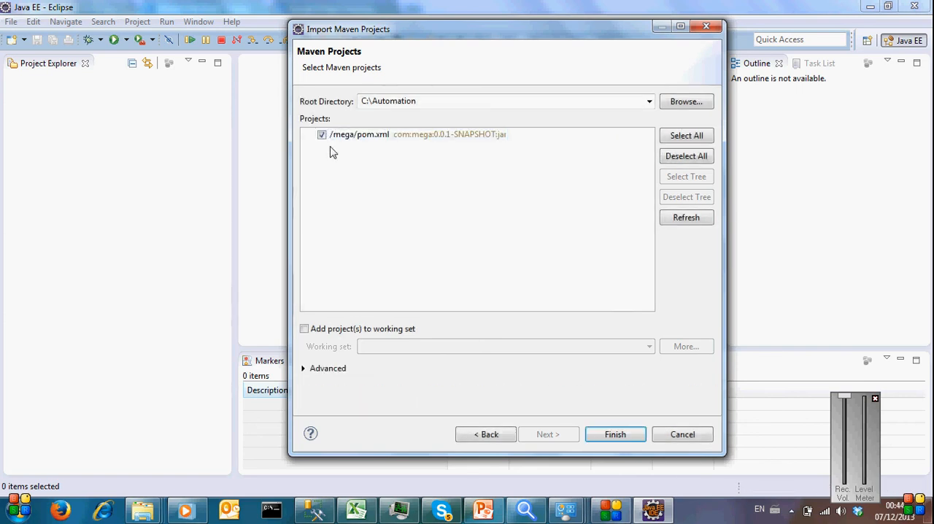
pyautogui.click(410, 140)
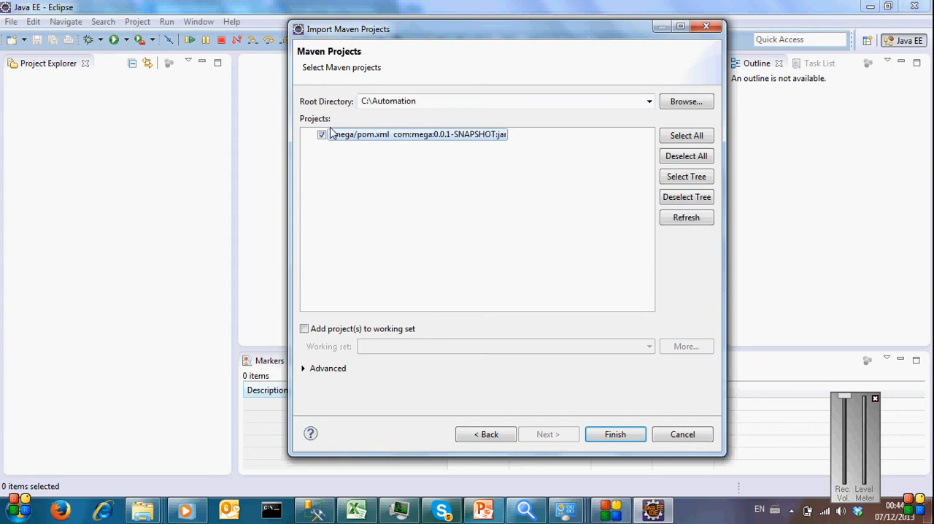
pyautogui.click(620, 435)
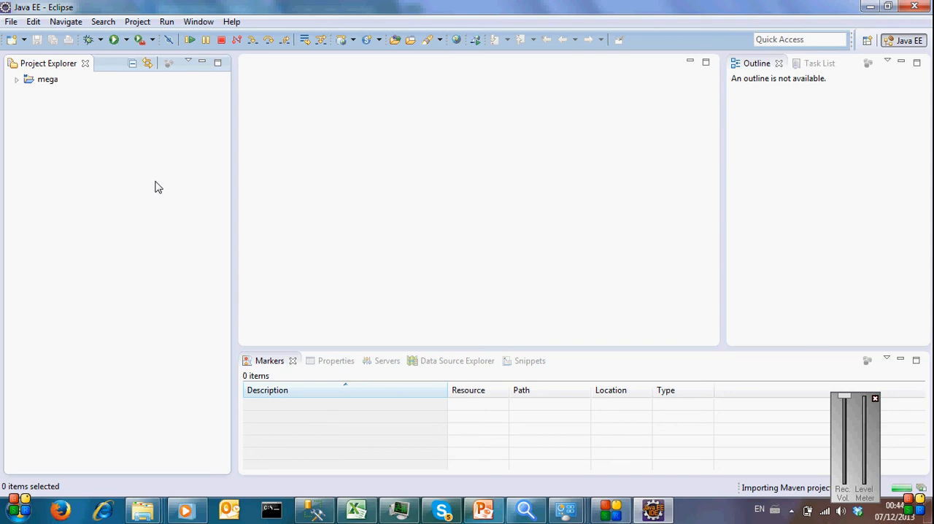
# Step: Expand the com.mega packages under src/main/java and src/test/java in the mega project and open WebdriverTests.java
pyautogui.click(16, 79)
pyautogui.click(30, 91)
pyautogui.click(42, 116)
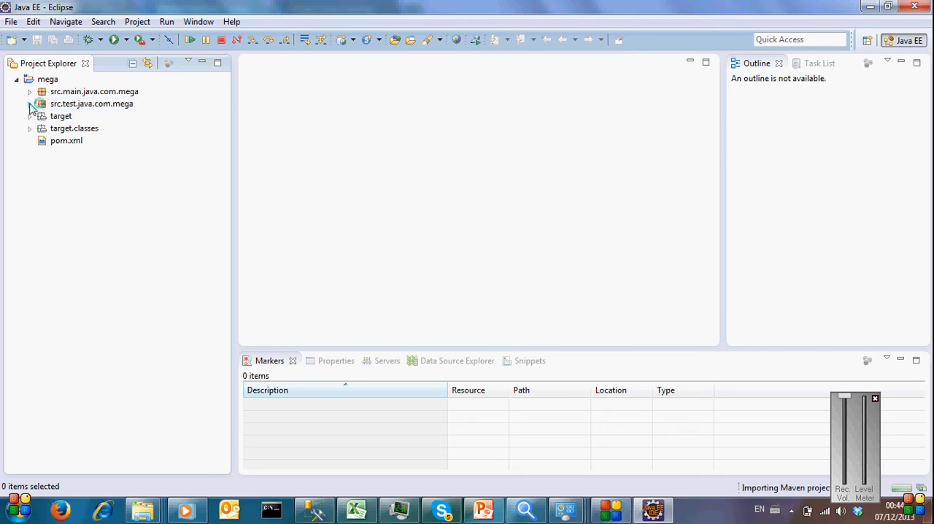
pyautogui.click(30, 104)
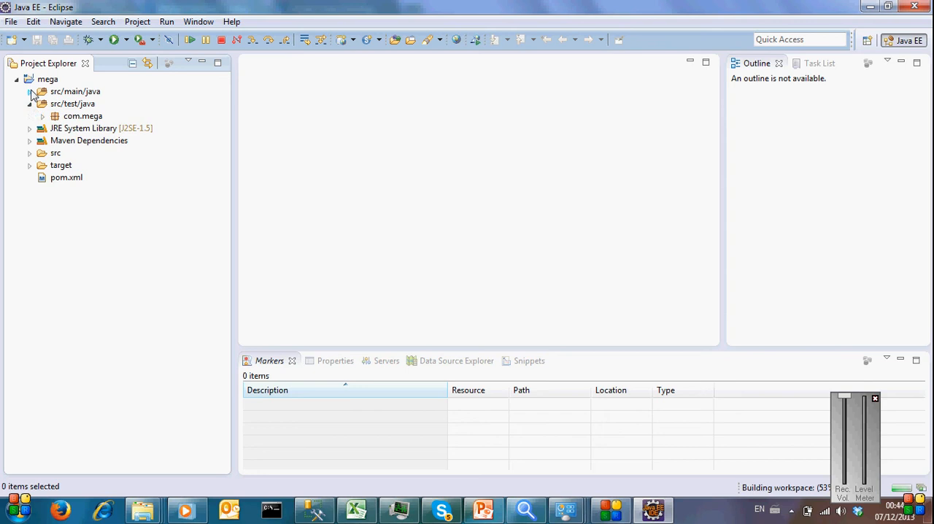
pyautogui.click(30, 92)
pyautogui.click(43, 129)
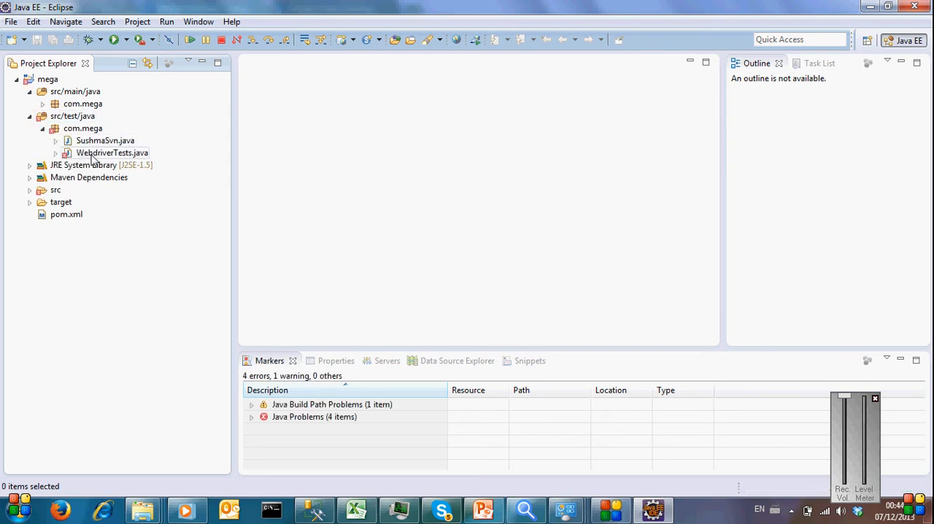
pyautogui.click(42, 104)
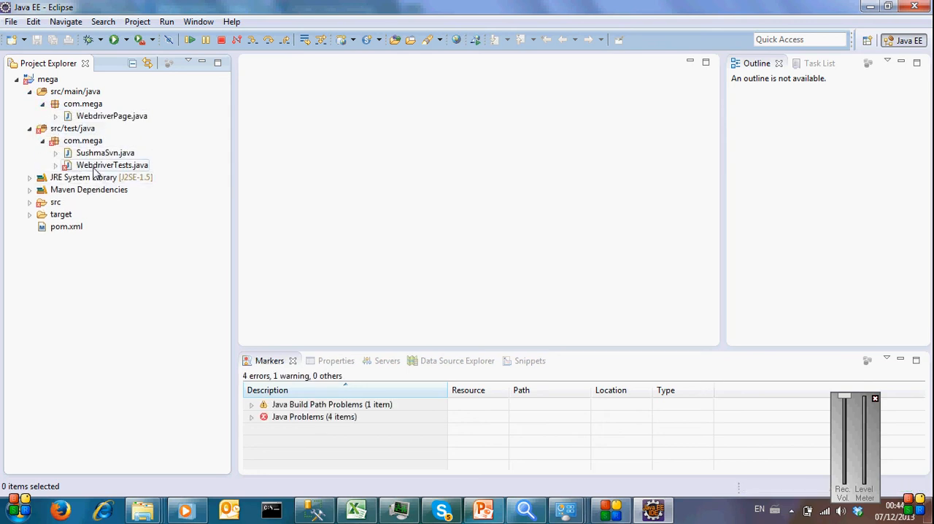
pyautogui.doubleClick(94, 167)
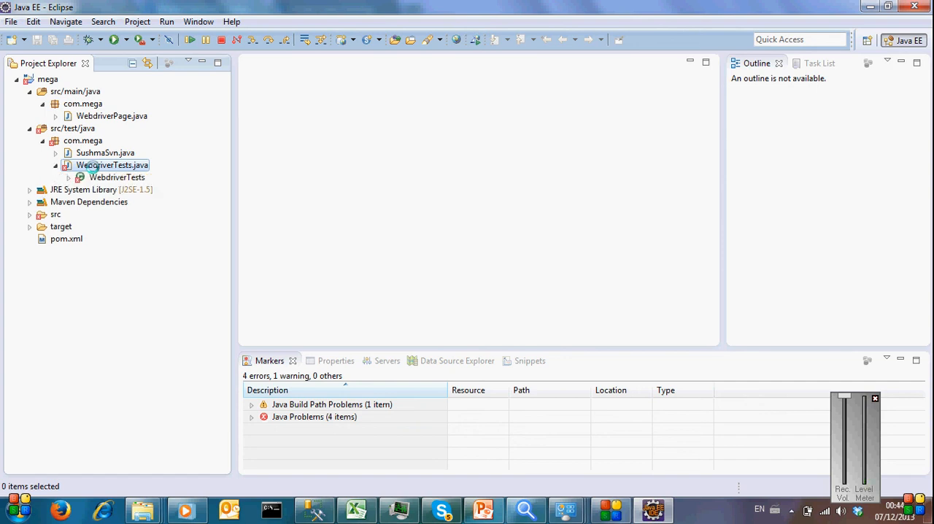
# Step: Open the mega project's Java build path configuration and show its libraries
pyautogui.click(48, 79)
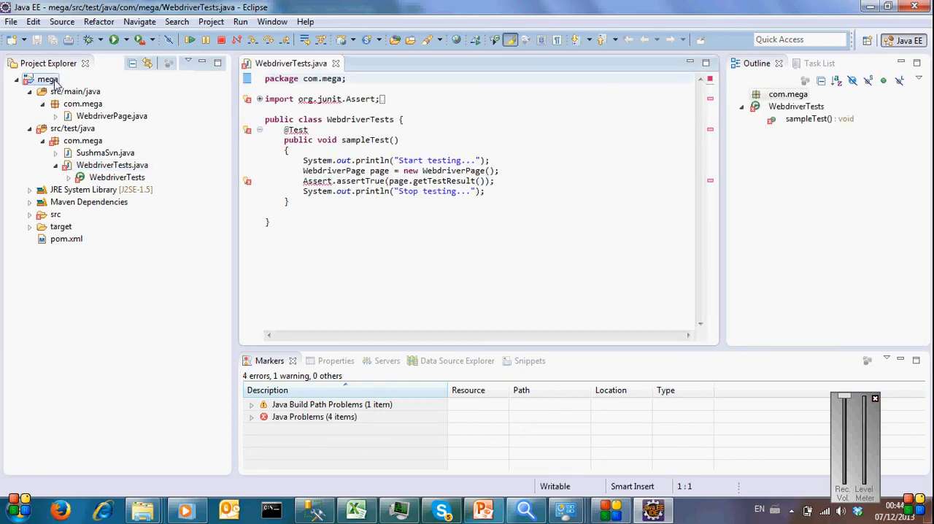
pyautogui.rightClick(54, 82)
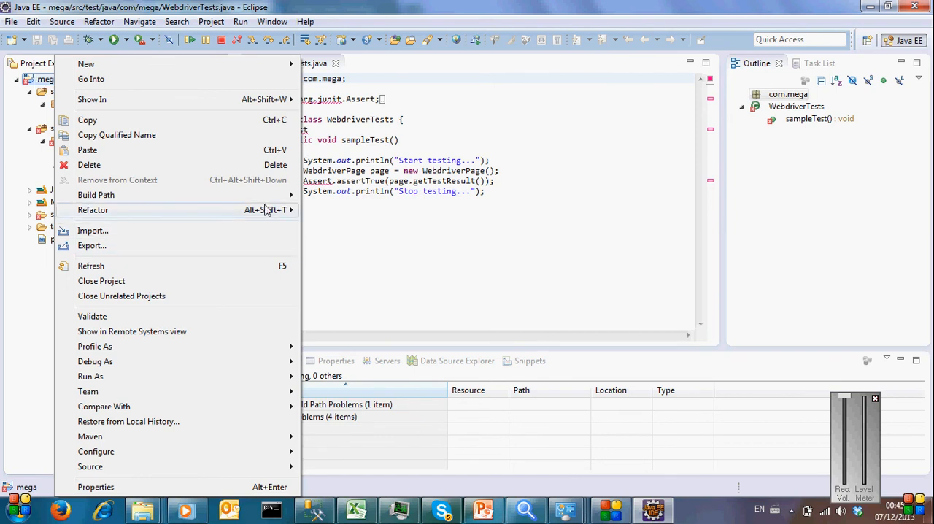
pyautogui.moveTo(267, 199)
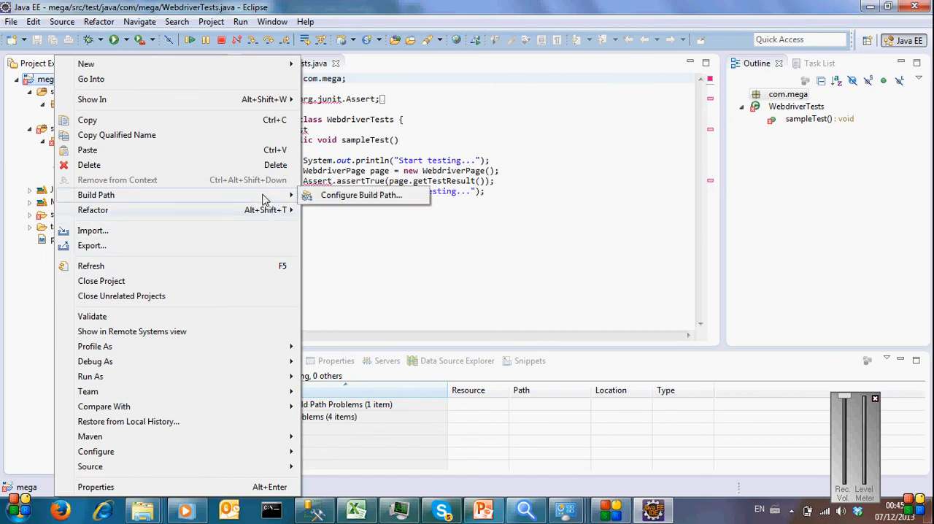
pyautogui.click(337, 199)
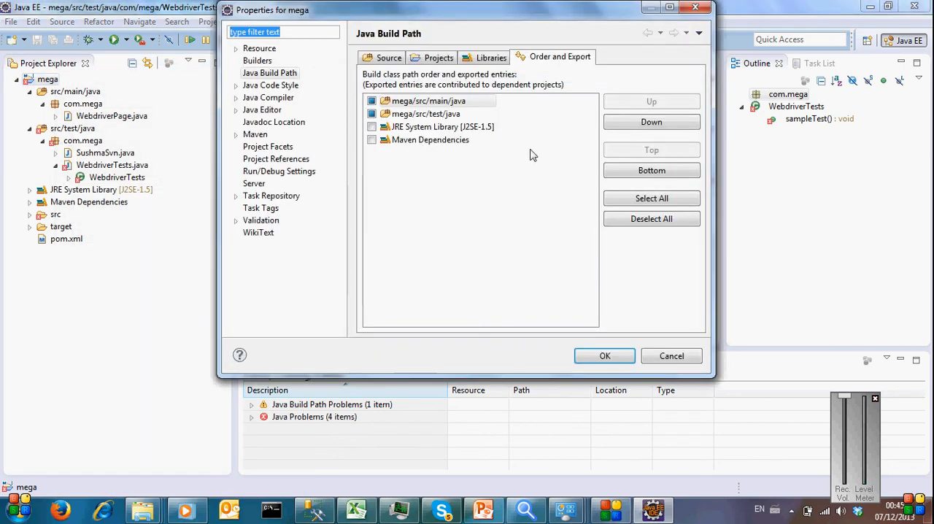
pyautogui.click(482, 58)
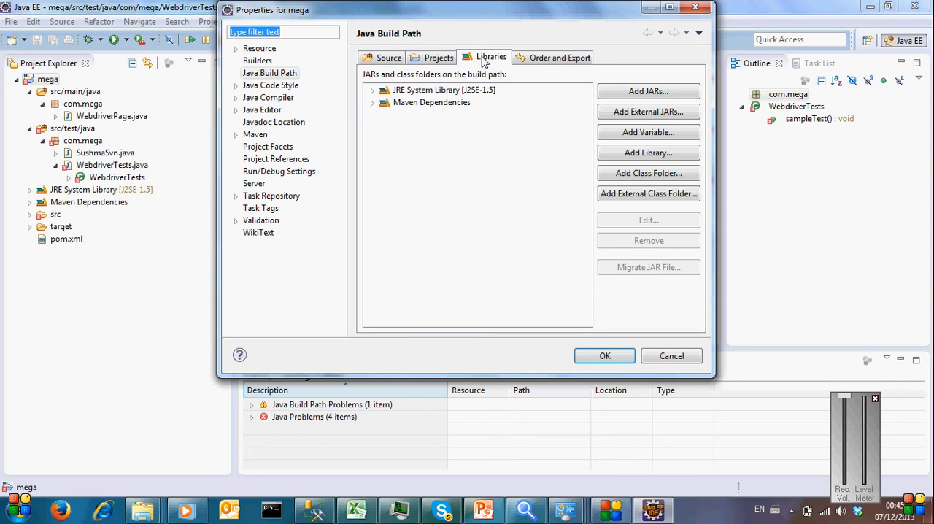
pyautogui.click(642, 157)
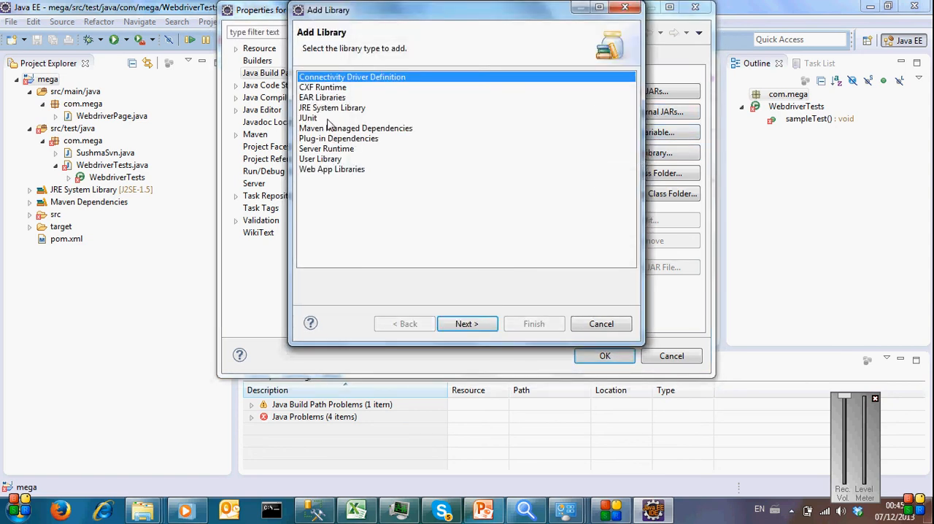
pyautogui.click(328, 119)
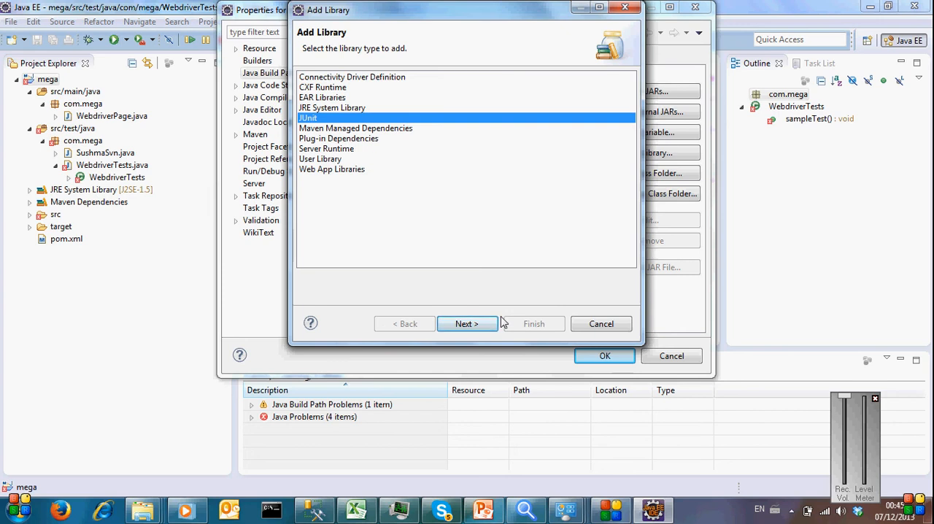
pyautogui.click(623, 324)
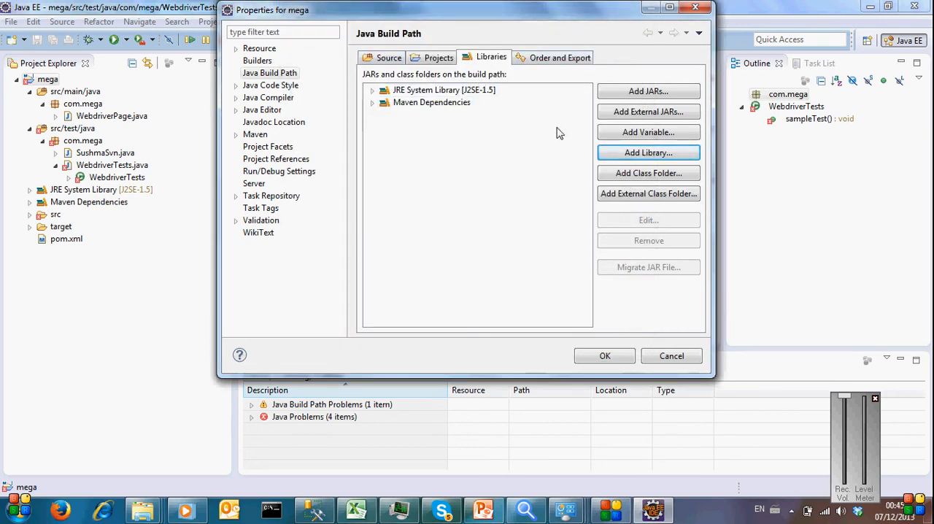
# Step: Add the JUnit 4 library to the mega project's Java build path and apply the change
pyautogui.click(640, 153)
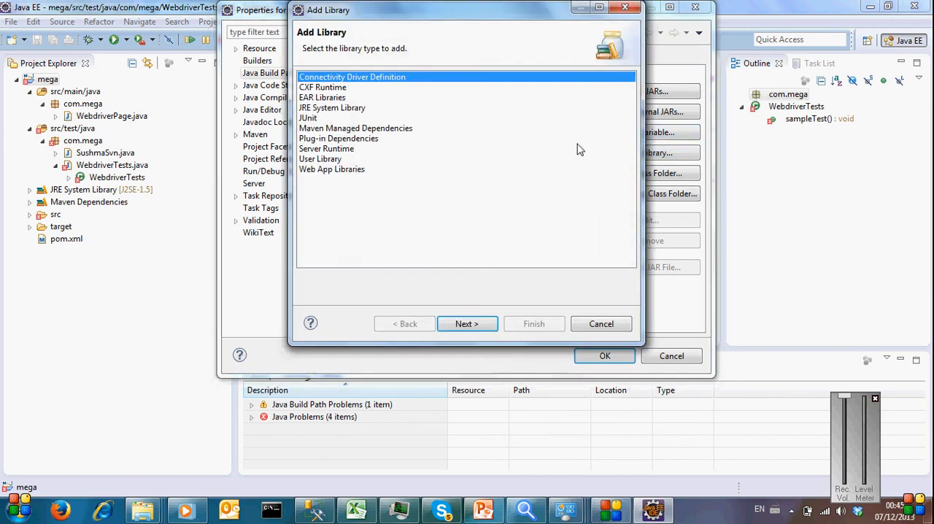
pyautogui.click(318, 120)
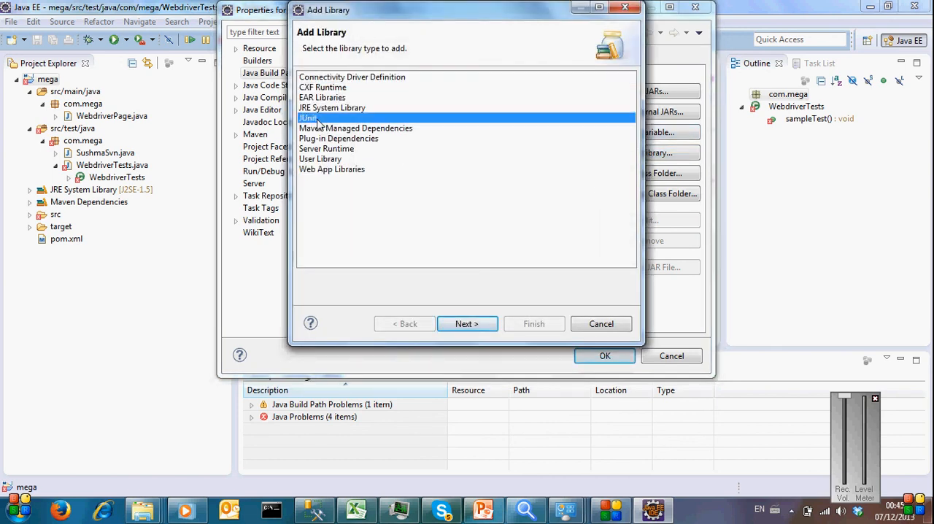
pyautogui.click(465, 324)
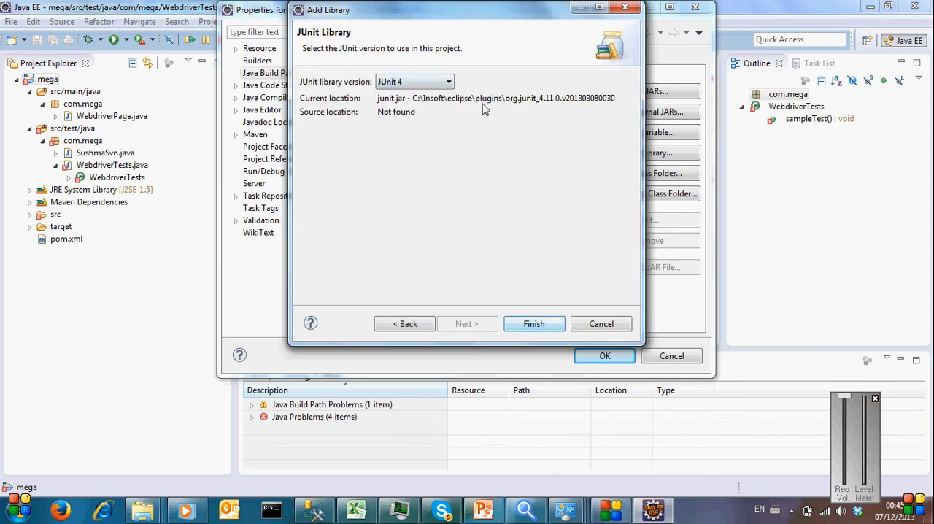
pyautogui.click(429, 85)
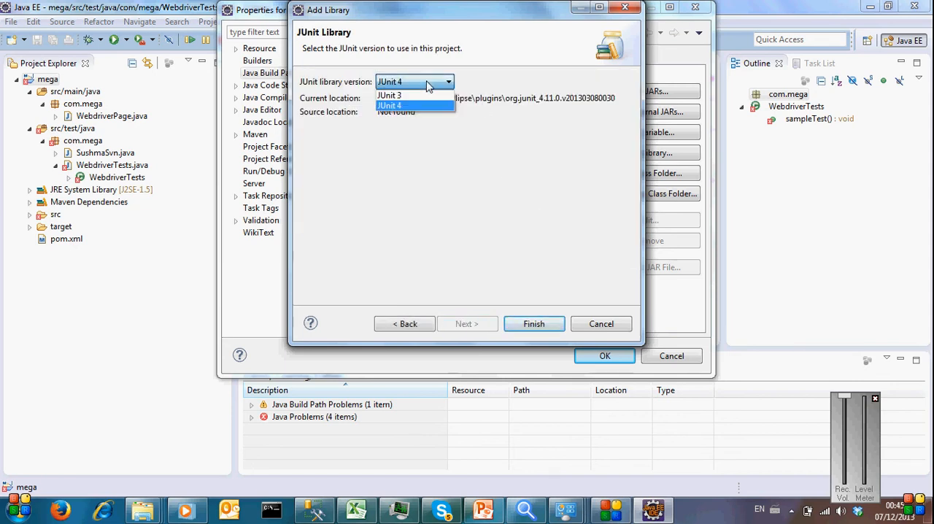
pyautogui.click(448, 167)
pyautogui.click(563, 326)
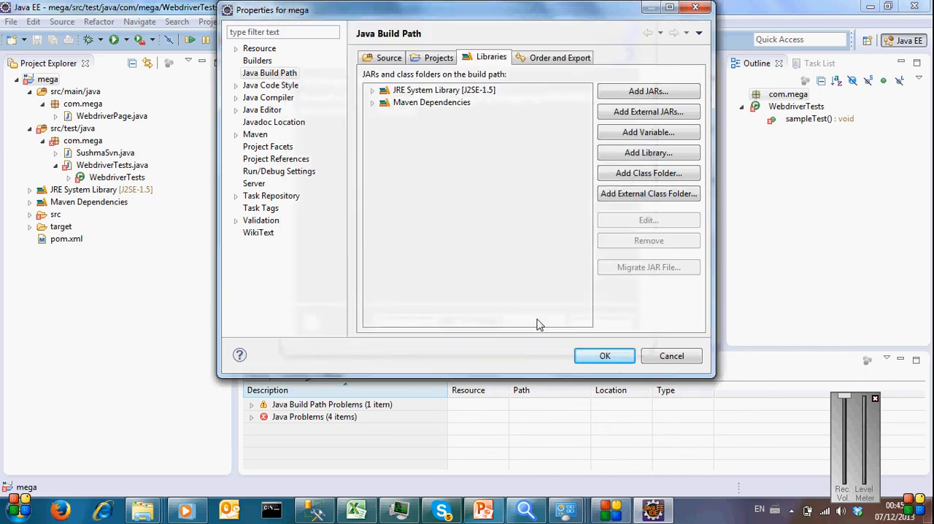
pyautogui.click(599, 357)
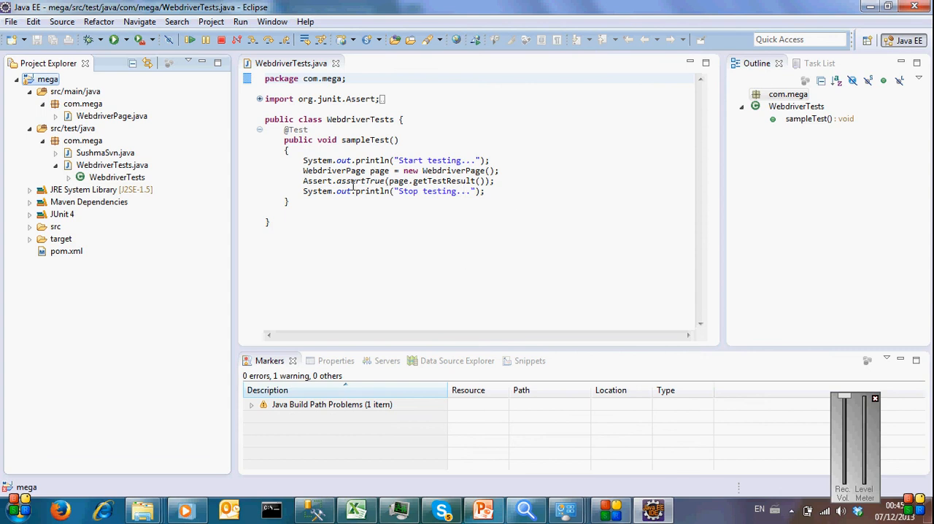
# Step: Run WebdriverTests.java as a JUnit test and expand the com.mega.WebdriverTests entry in the JUnit results
pyautogui.doubleClick(317, 181)
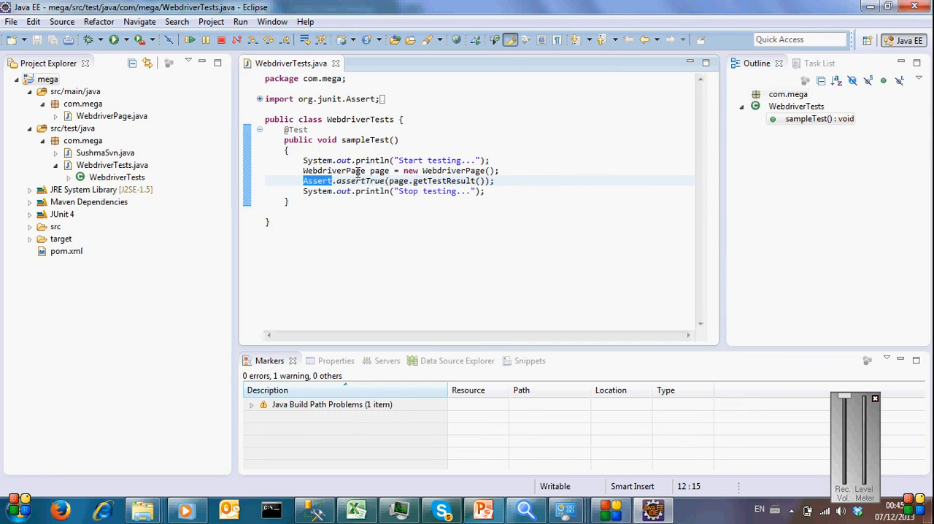
pyautogui.click(504, 180)
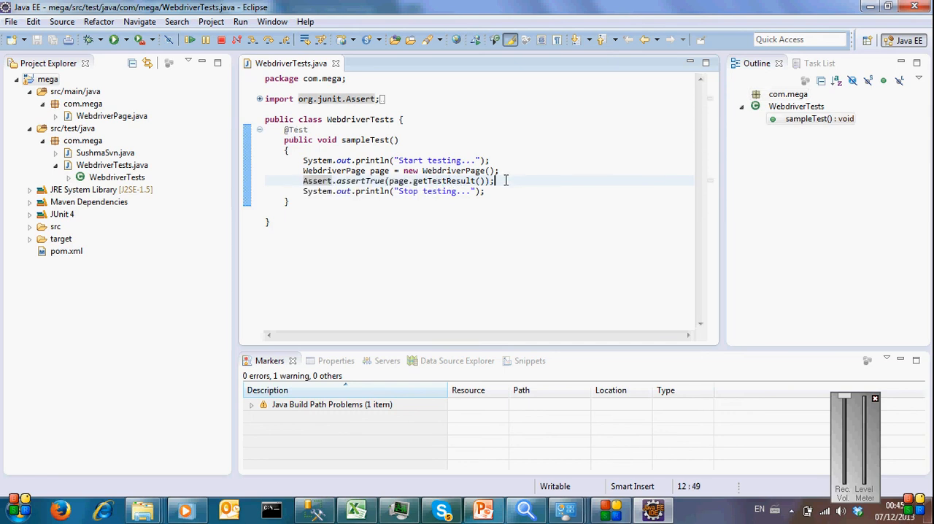
pyautogui.rightClick(419, 171)
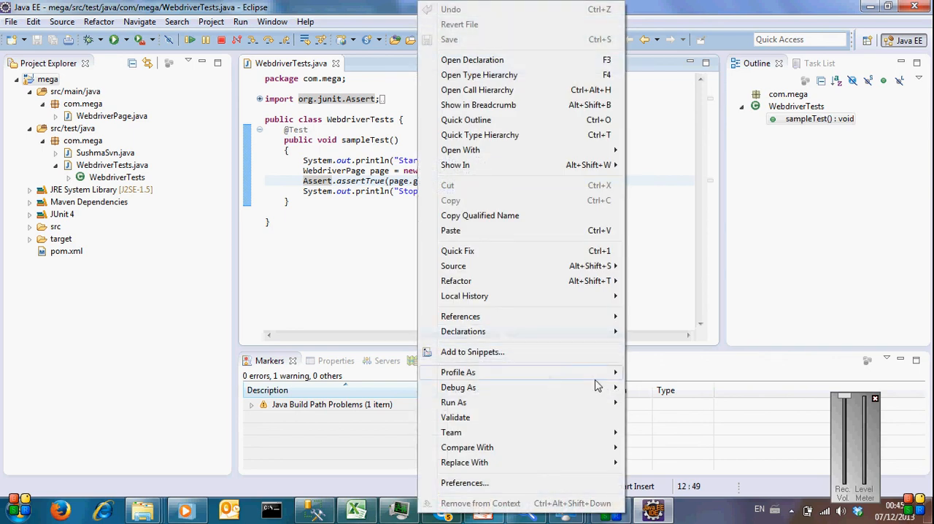
pyautogui.moveTo(612, 408)
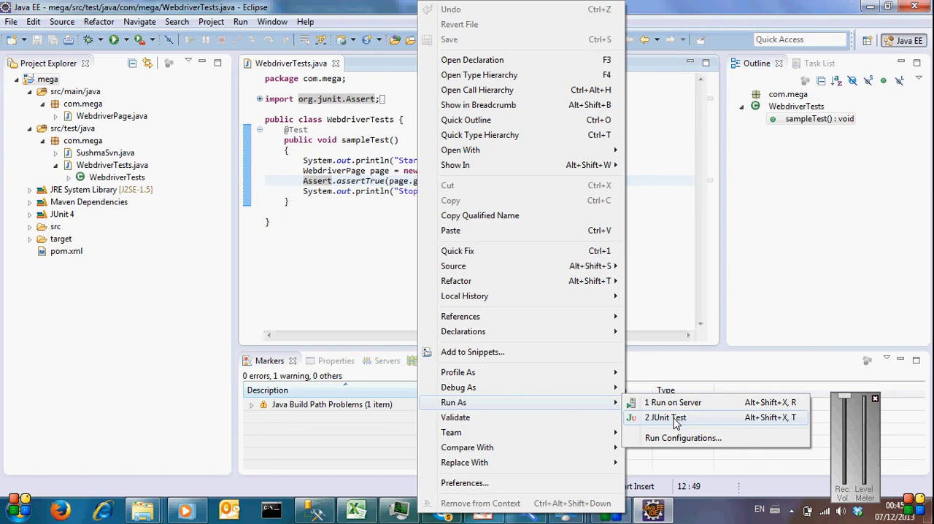
pyautogui.click(676, 420)
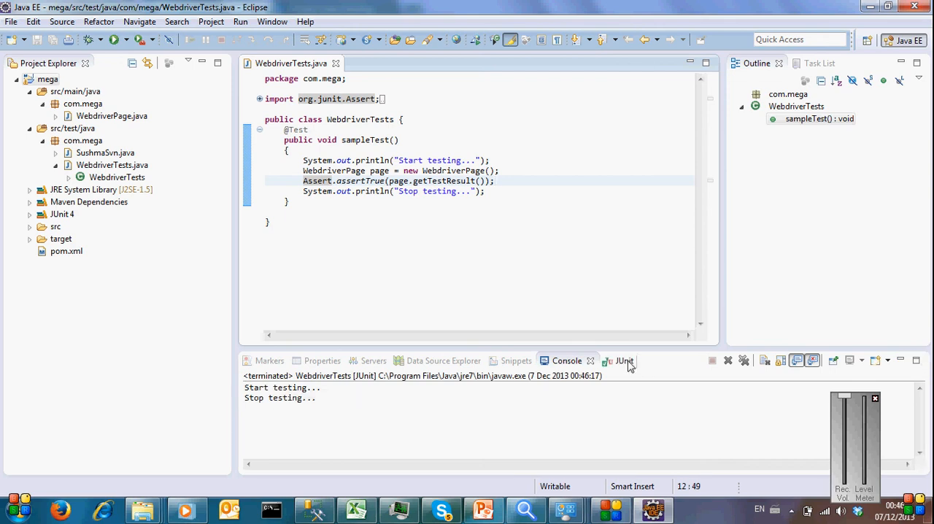
pyautogui.click(626, 362)
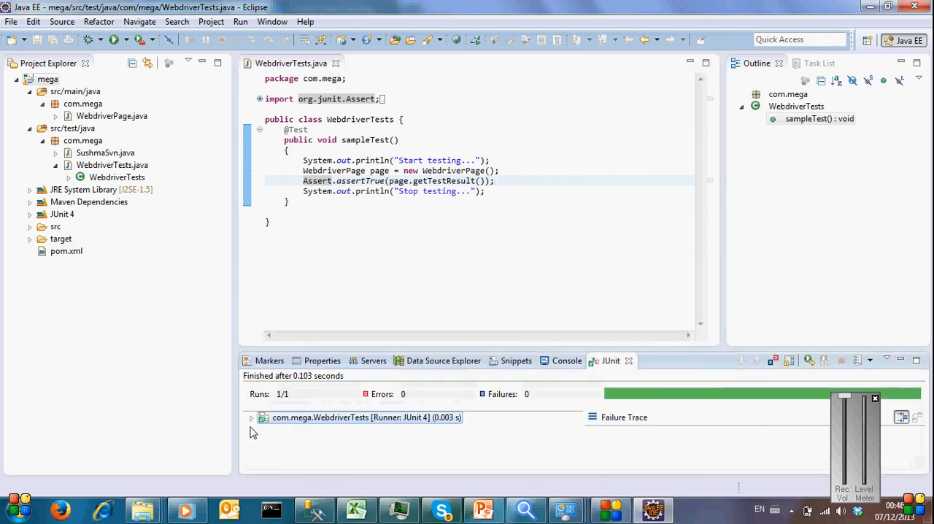
pyautogui.click(251, 419)
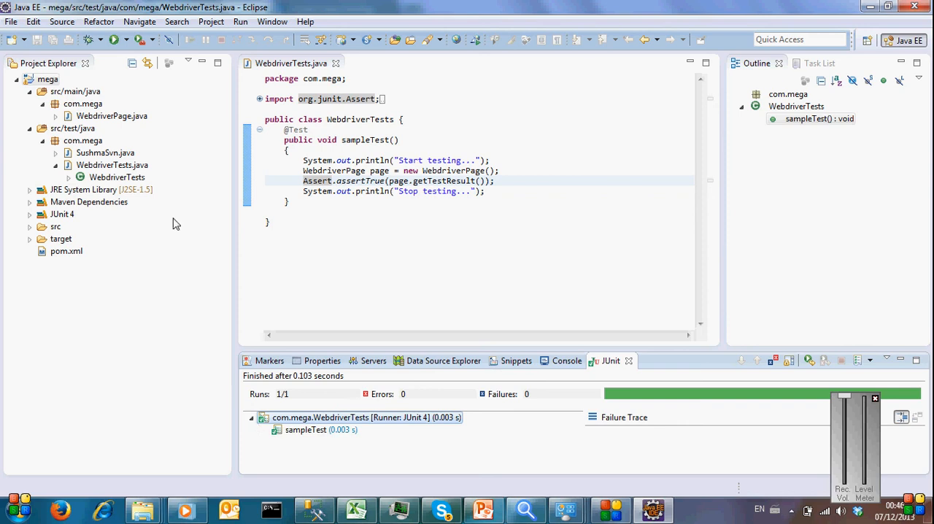
pyautogui.click(29, 92)
pyautogui.click(30, 106)
pyautogui.click(30, 106)
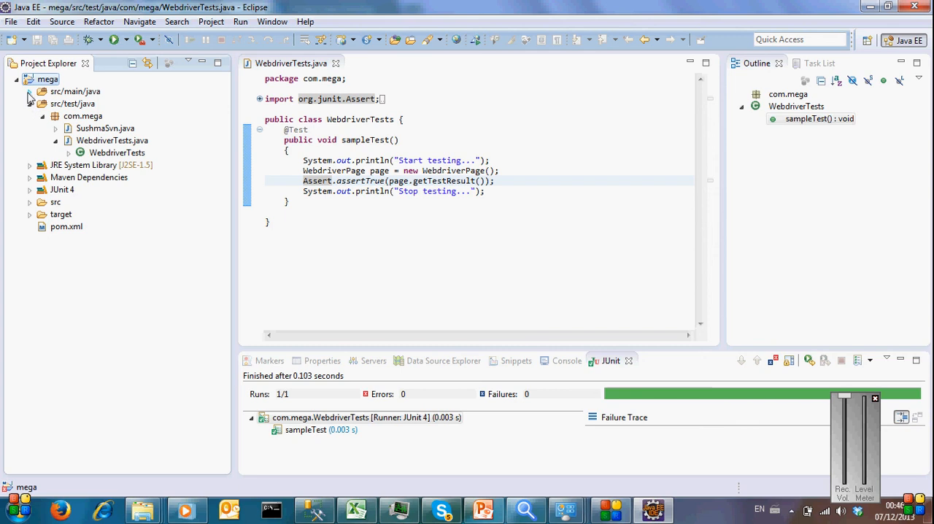
pyautogui.click(29, 92)
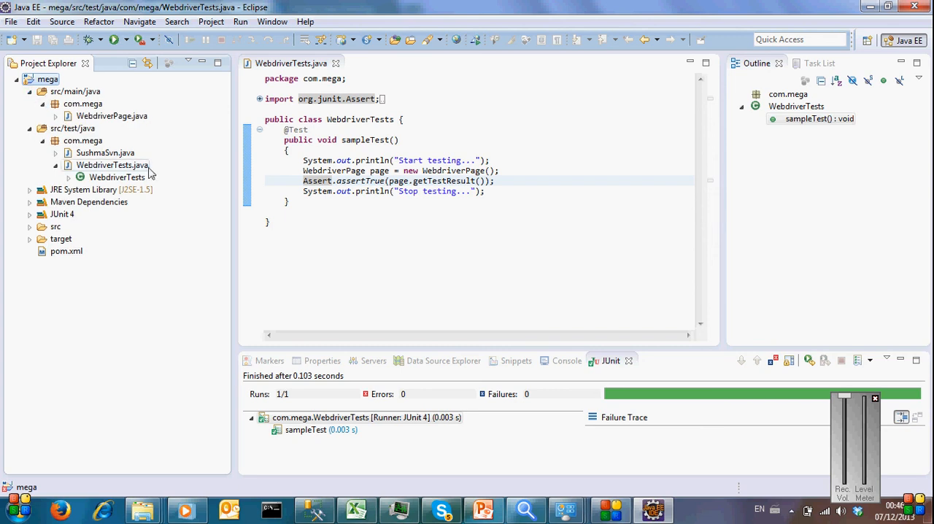
# Step: Create a public Java class named with a person's first name in the com.mega package under src/test/java
pyautogui.click(88, 143)
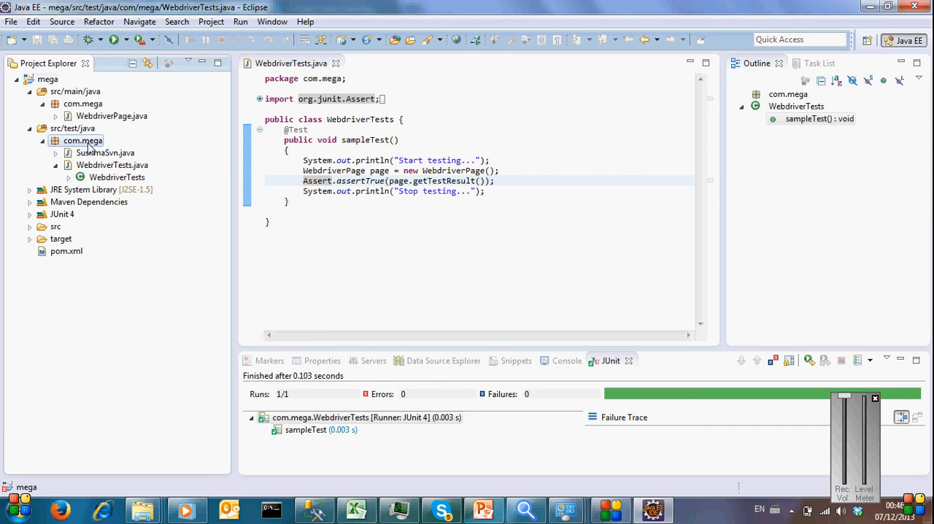
pyautogui.rightClick(88, 146)
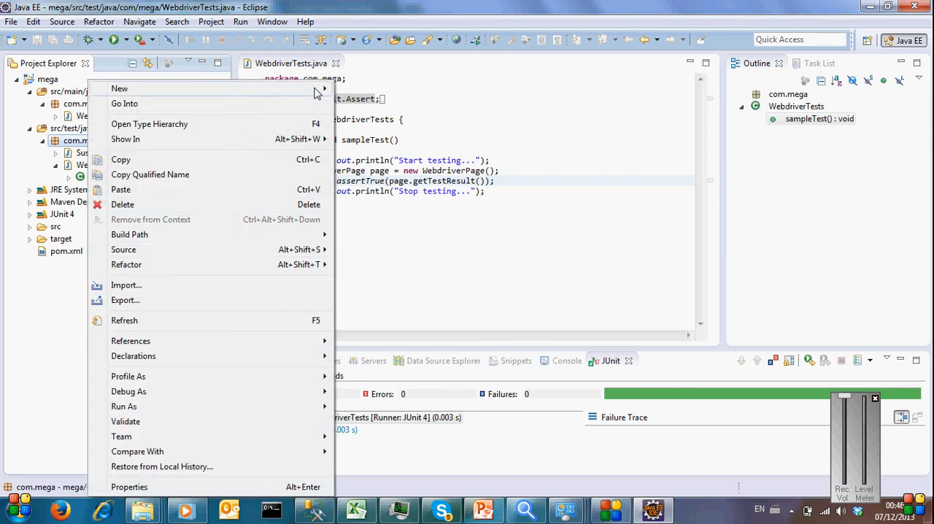
pyautogui.moveTo(317, 90)
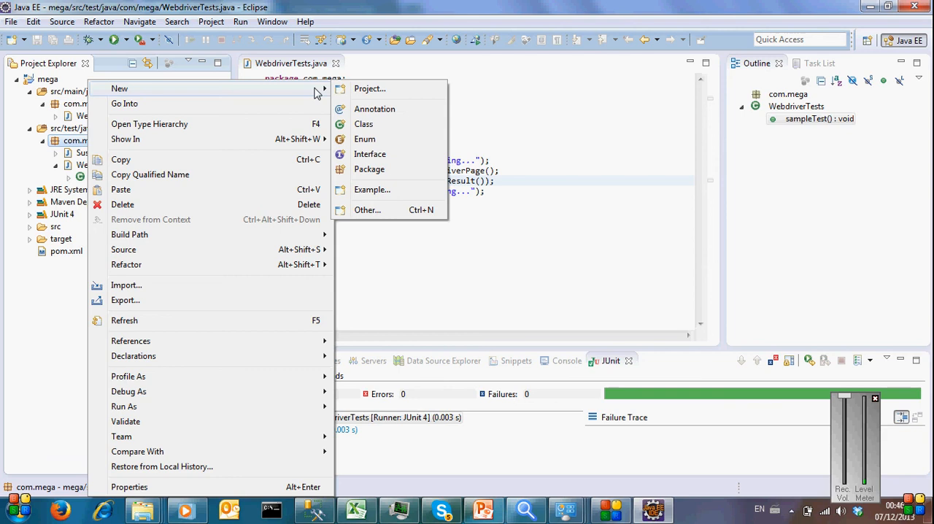
pyautogui.click(386, 128)
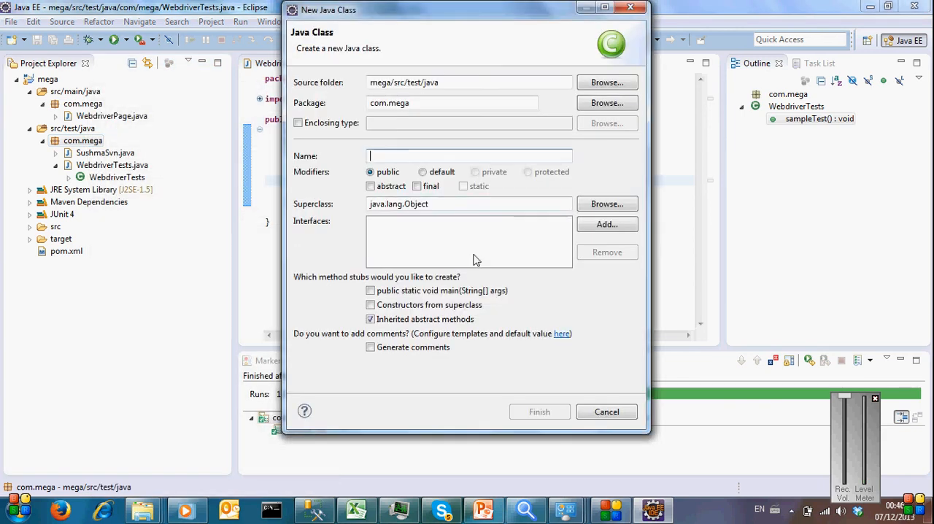
pyautogui.write('Sri')
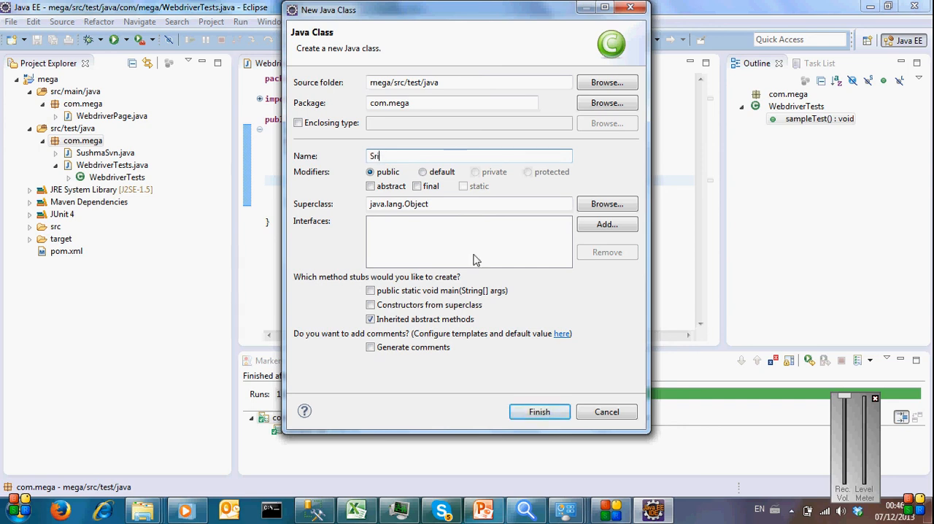
pyautogui.write('kanm')
pyautogui.click(537, 412)
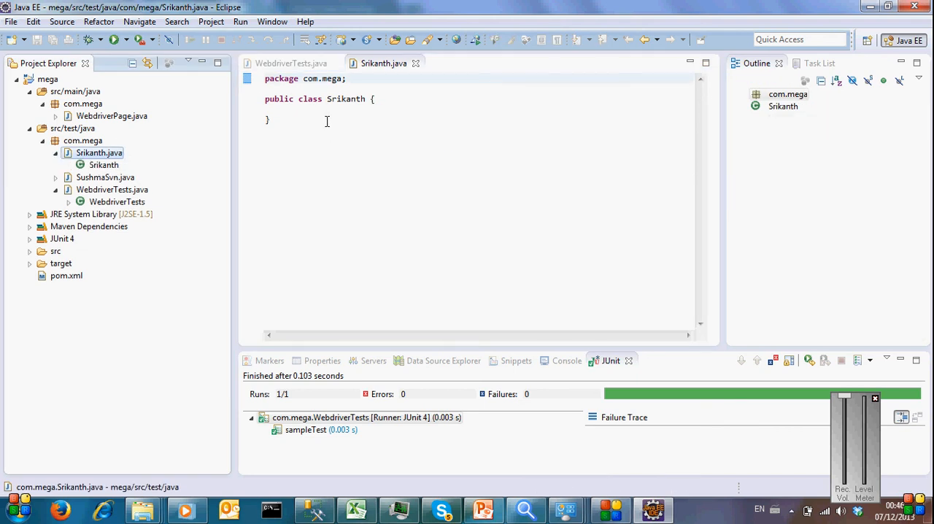
pyautogui.click(325, 119)
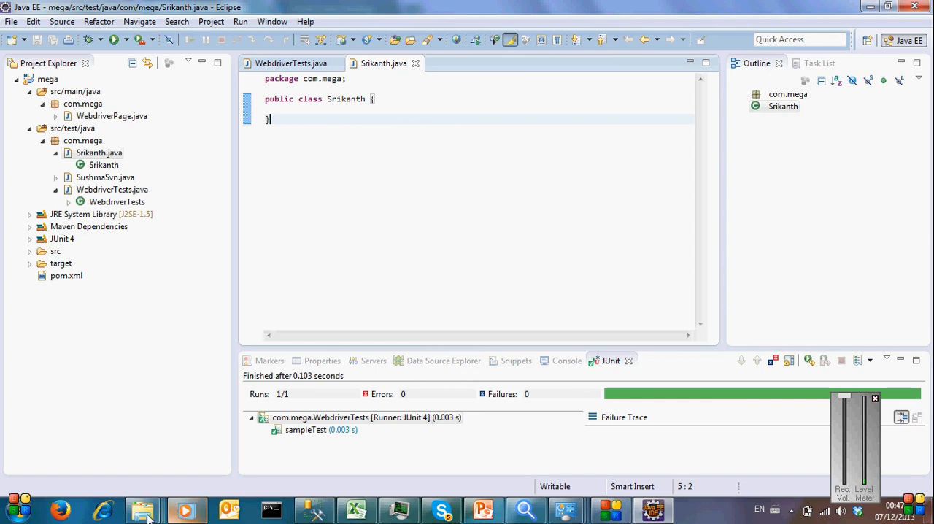
# Step: Switch to the C:\Automation folder in Windows Explorer and run an SVN Update on the mega folder
pyautogui.moveTo(144, 517)
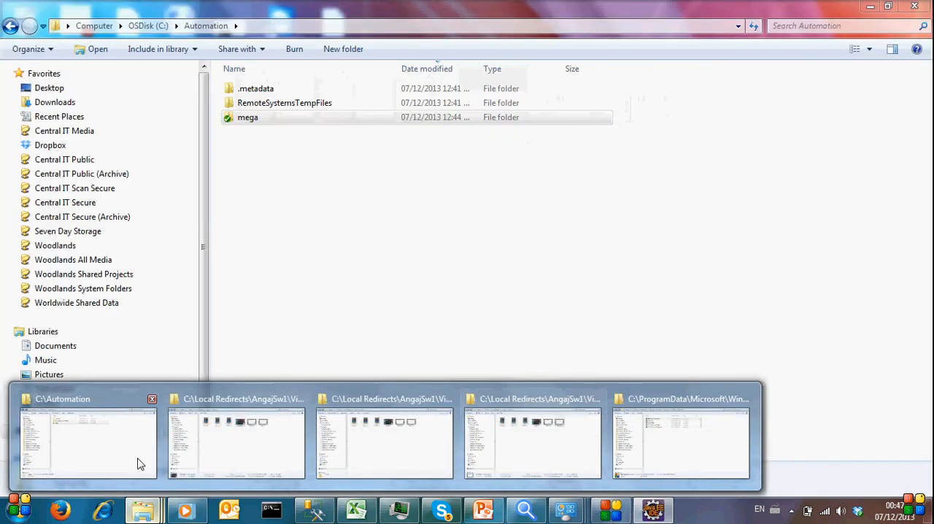
pyautogui.click(140, 465)
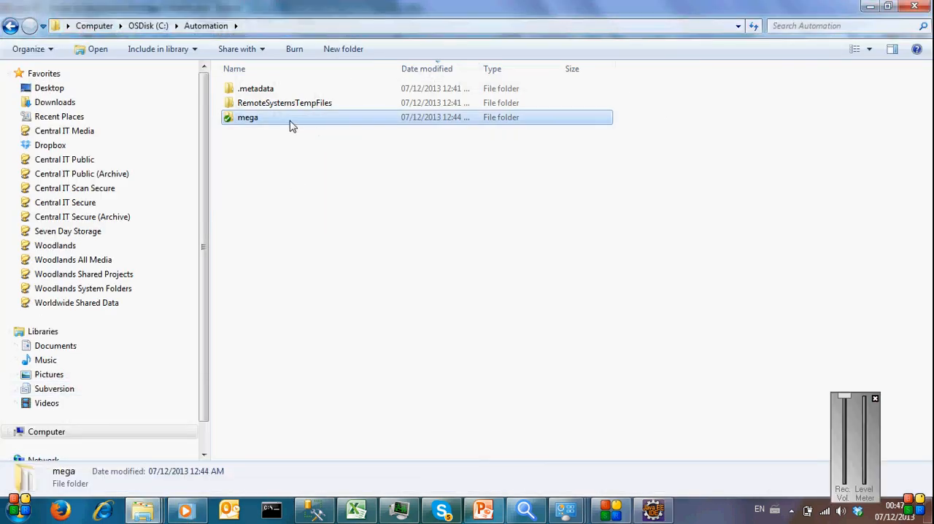
pyautogui.click(284, 169)
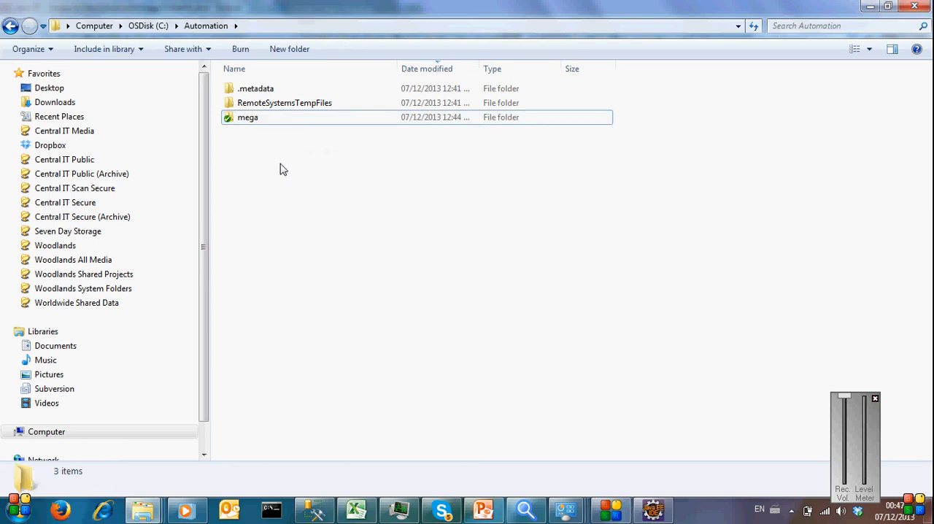
pyautogui.click(667, 515)
pyautogui.click(667, 515)
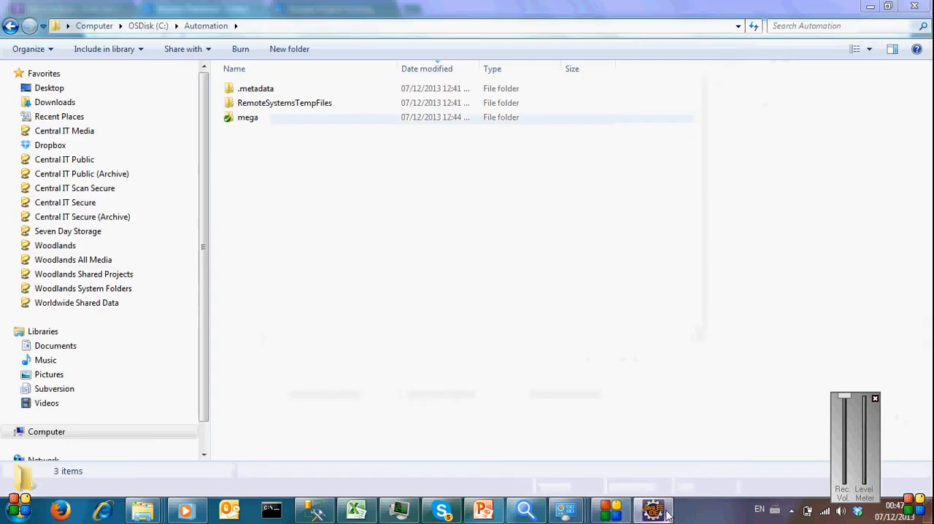
pyautogui.click(272, 122)
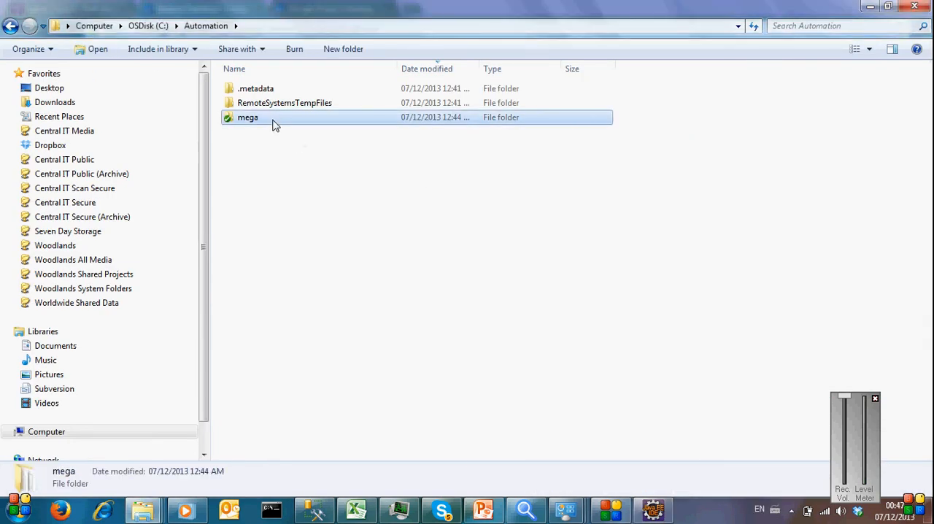
pyautogui.rightClick(274, 125)
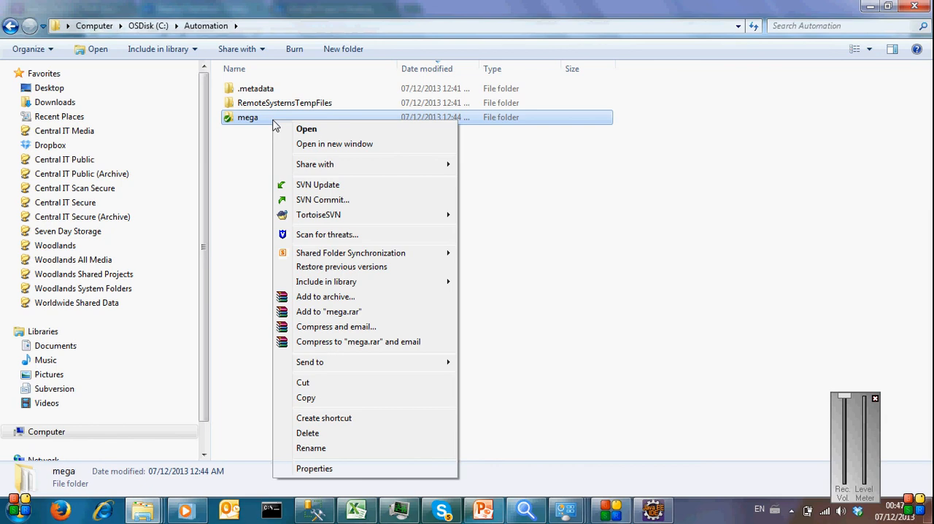
pyautogui.click(356, 192)
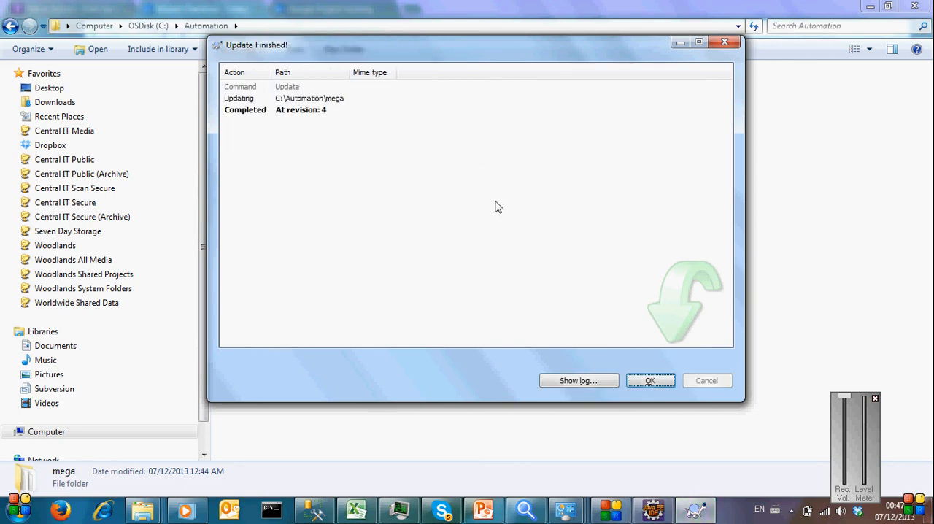
pyautogui.click(659, 381)
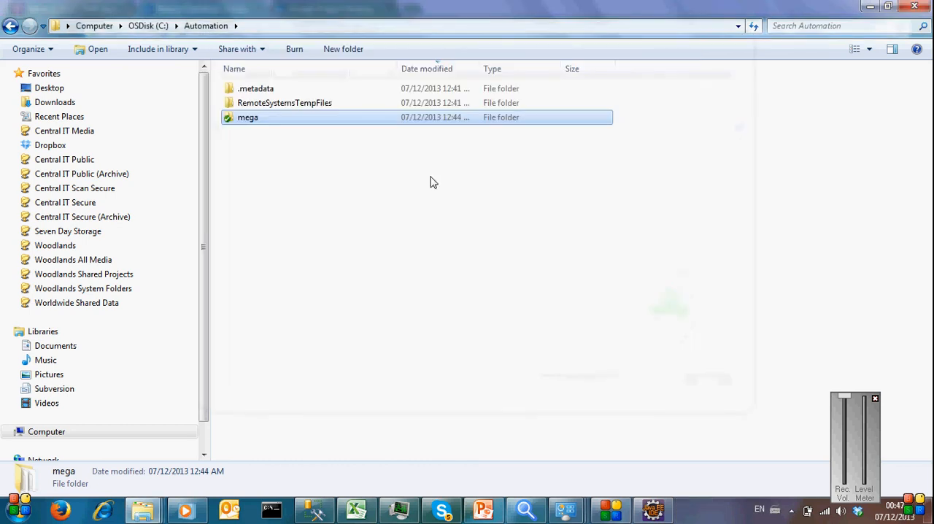
# Step: Open the C:\Automation\mega\src\test\java\com\mega folder that holds the test classes
pyautogui.doubleClick(296, 124)
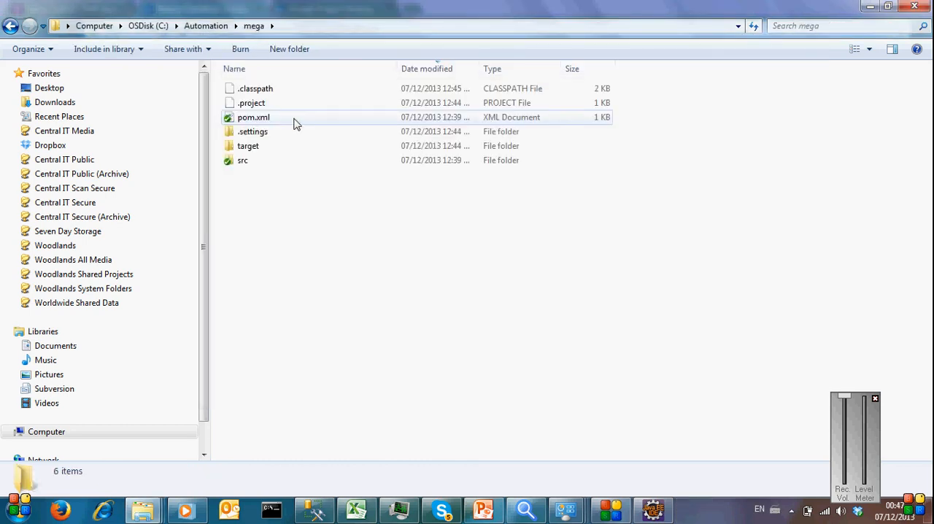
pyautogui.doubleClick(252, 161)
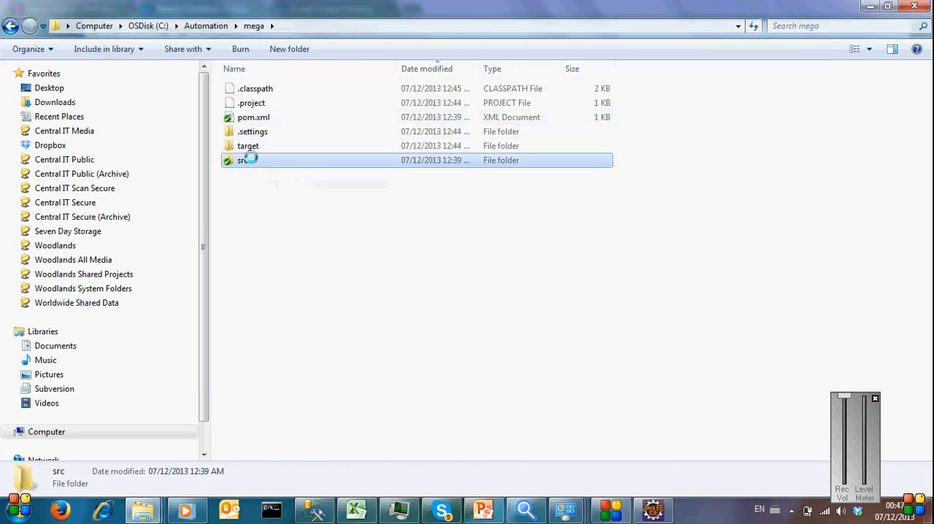
pyautogui.doubleClick(267, 99)
pyautogui.doubleClick(252, 91)
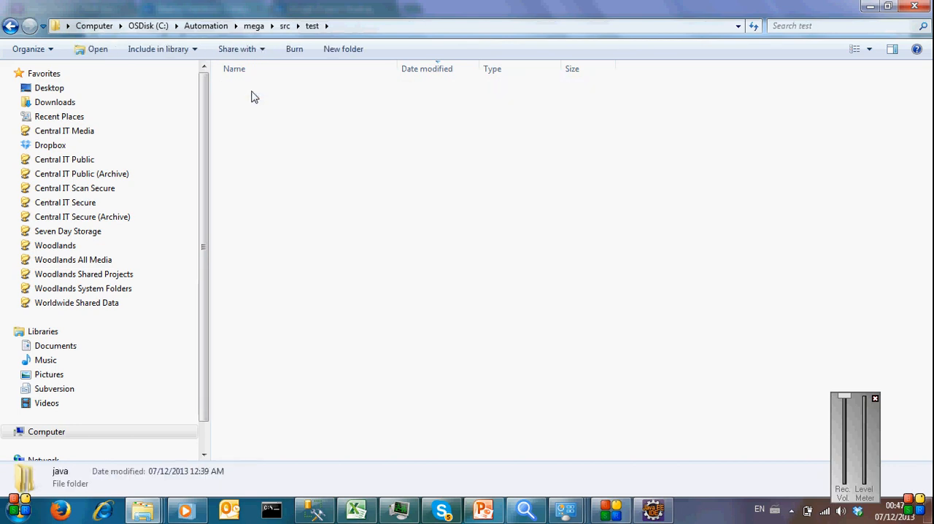
pyautogui.doubleClick(251, 90)
pyautogui.doubleClick(252, 91)
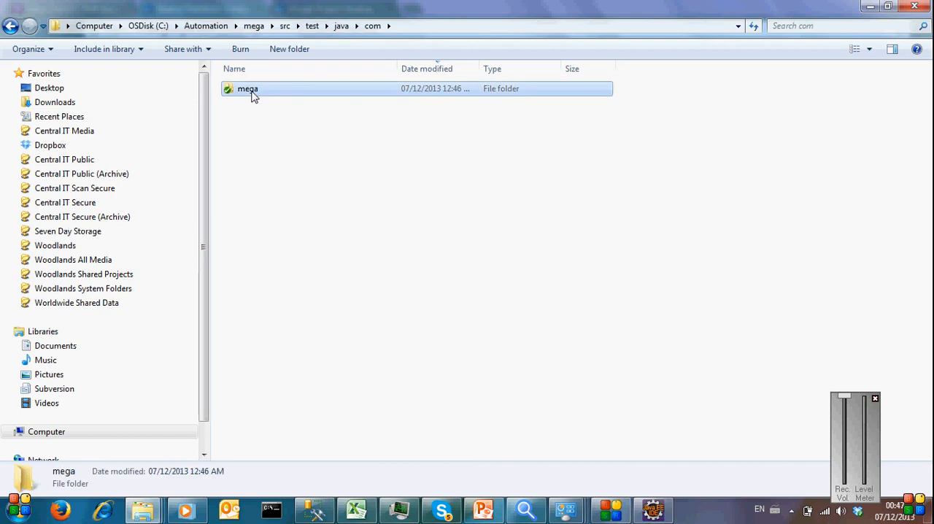
pyautogui.click(251, 90)
pyautogui.click(297, 103)
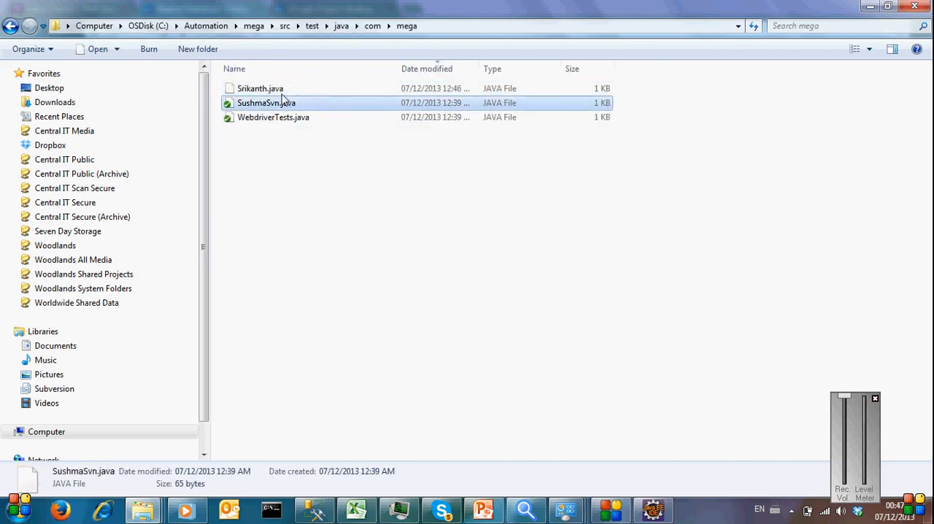
# Step: Add the unversioned new class file in the com\mega folder to SVN version control
pyautogui.click(273, 90)
pyautogui.rightClick(272, 90)
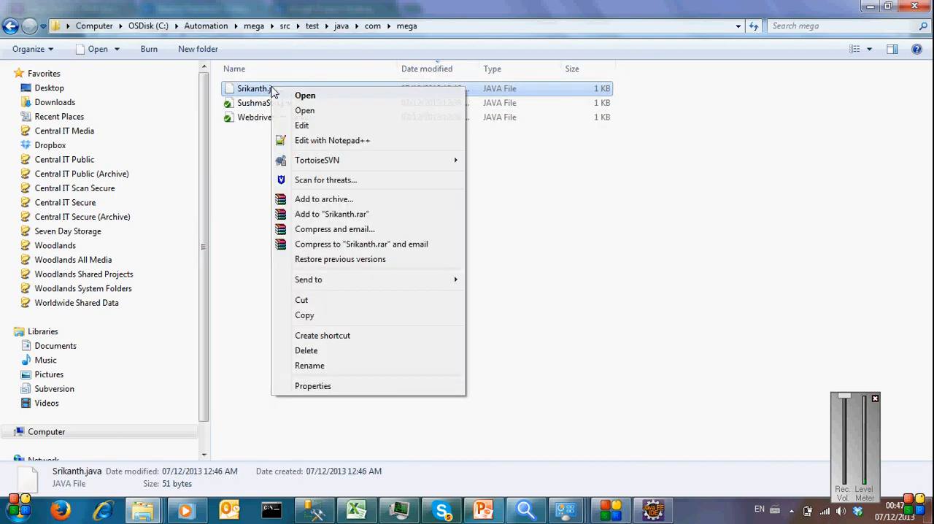
pyautogui.moveTo(443, 160)
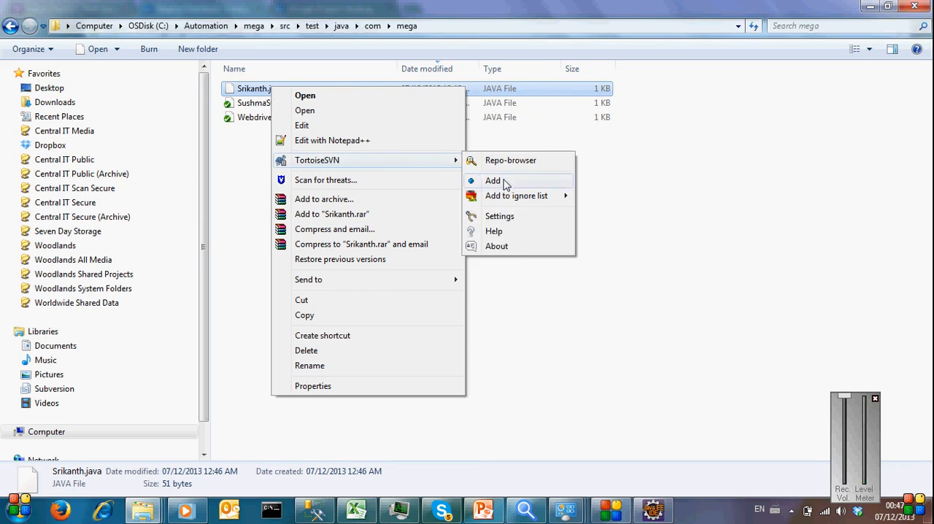
pyautogui.click(244, 121)
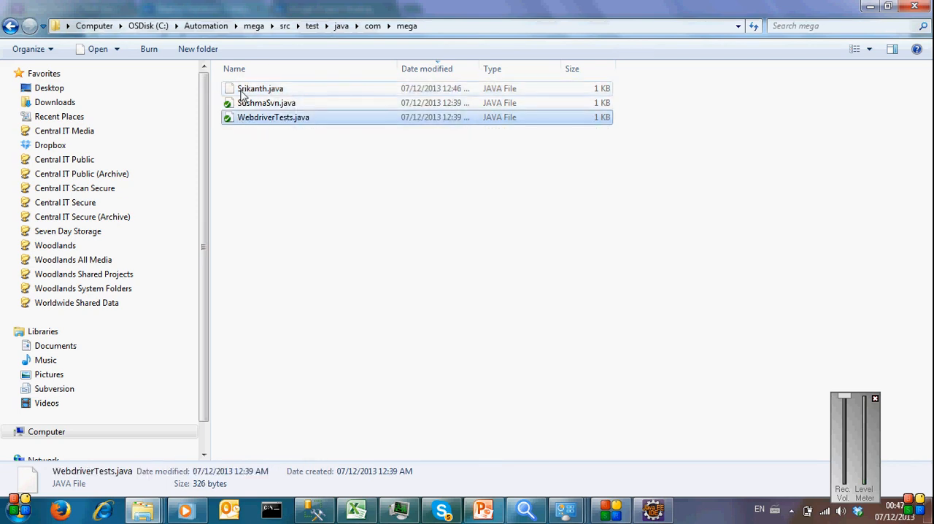
pyautogui.rightClick(241, 90)
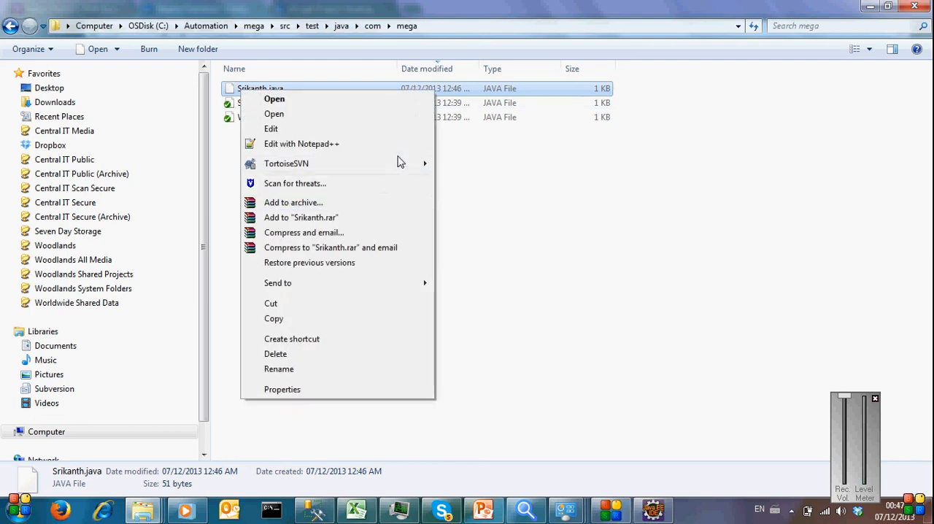
pyautogui.moveTo(408, 166)
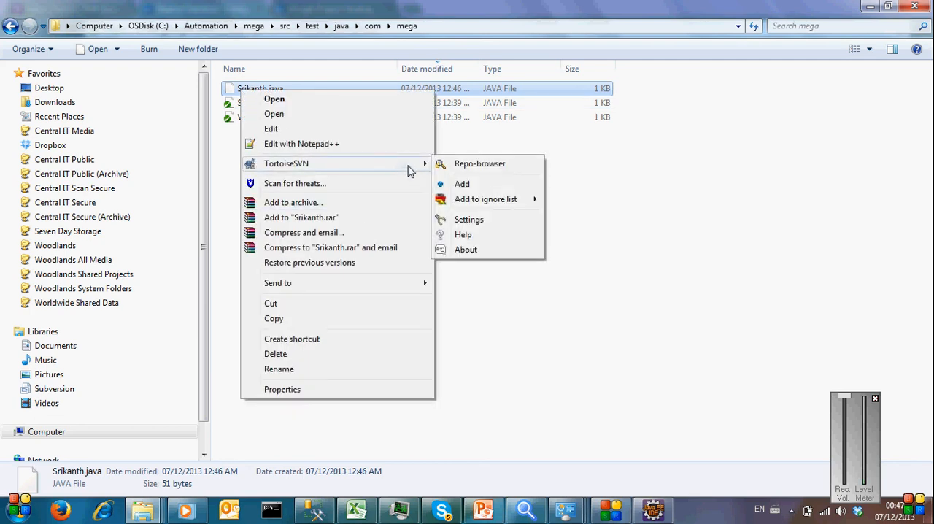
pyautogui.click(462, 184)
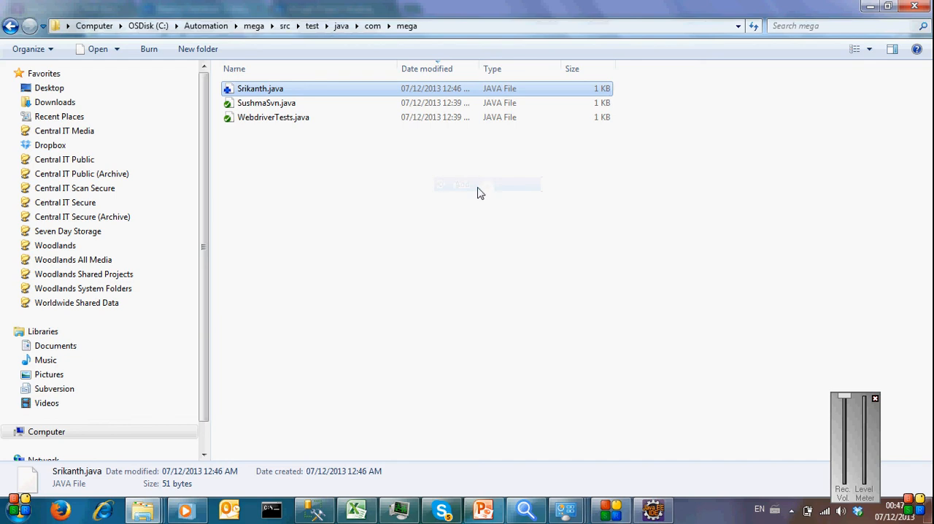
# Step: Commit the newly added class file to the SVN repository without a log message
pyautogui.rightClick(335, 89)
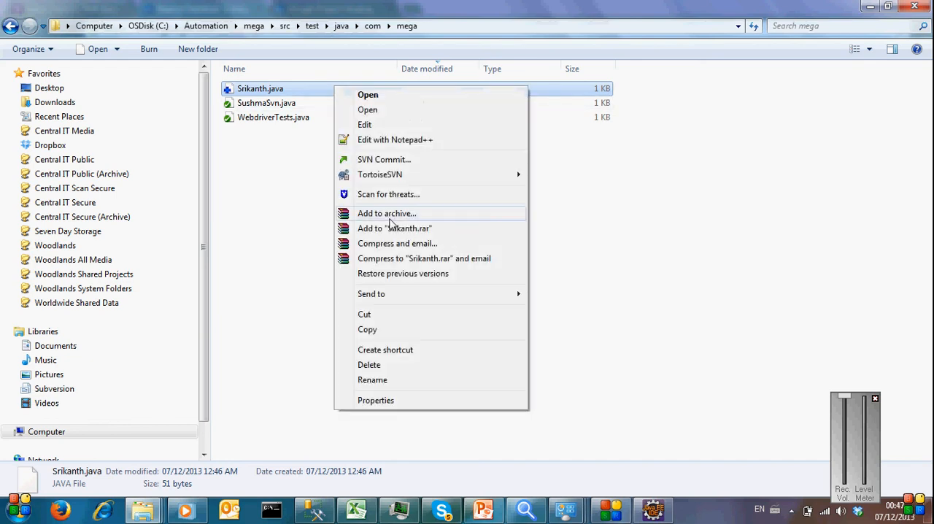
pyautogui.click(410, 164)
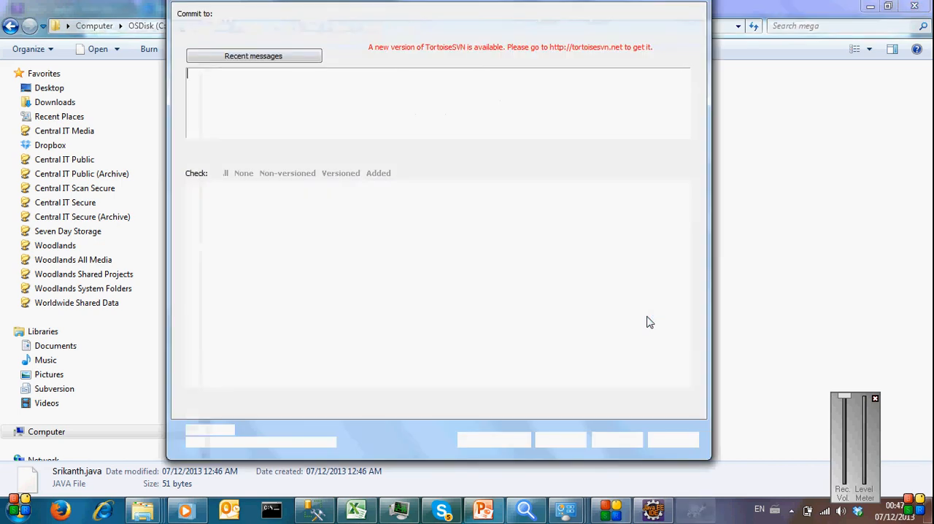
pyautogui.click(560, 437)
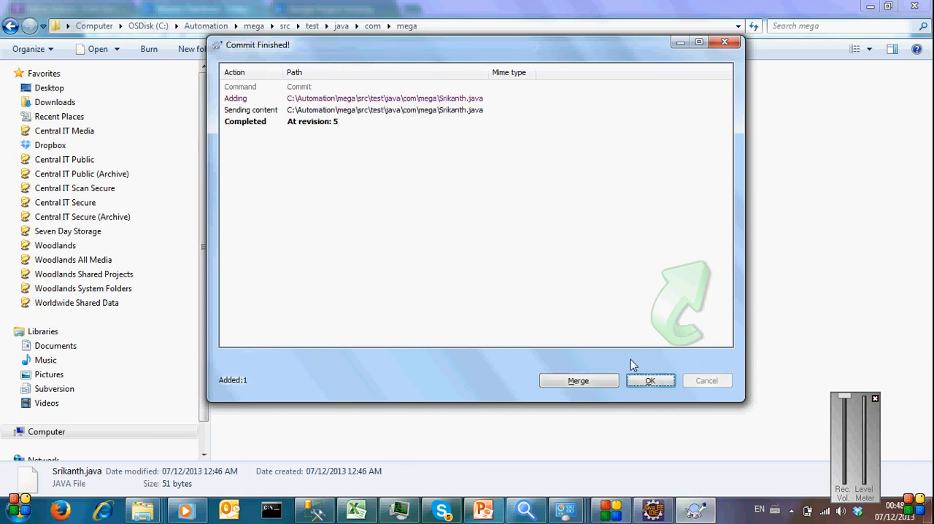
pyautogui.click(650, 382)
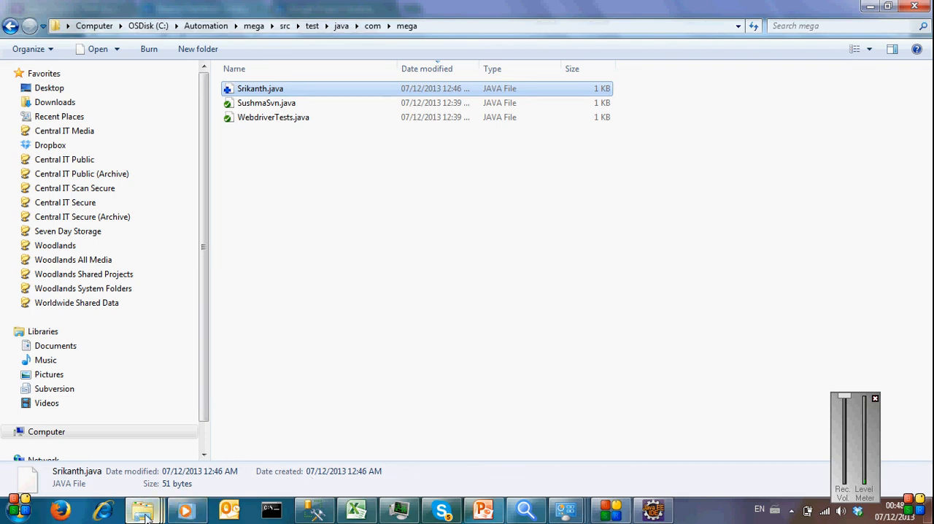
# Step: Switch to the browser and open the newly committed class file under trunk/mega/src/test/java/com/mega in the i-mega-driver source browser
pyautogui.click(526, 510)
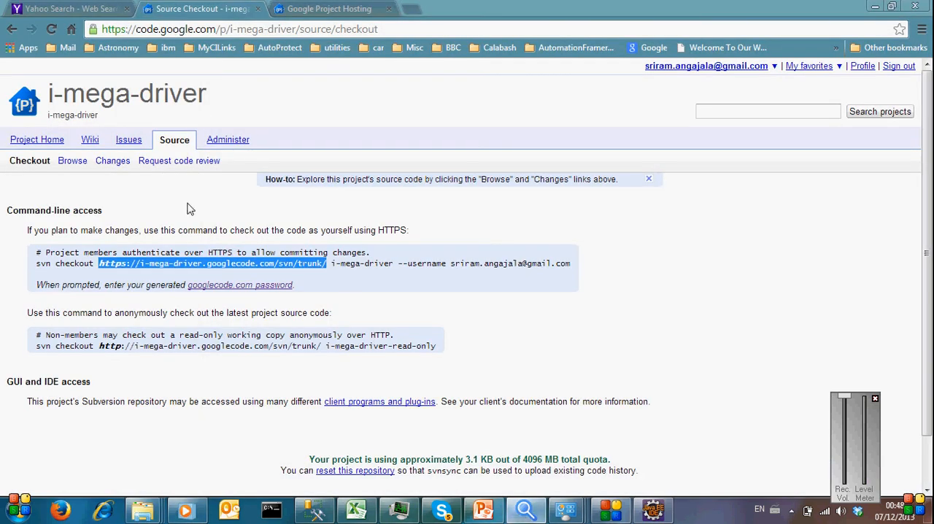
pyautogui.click(74, 161)
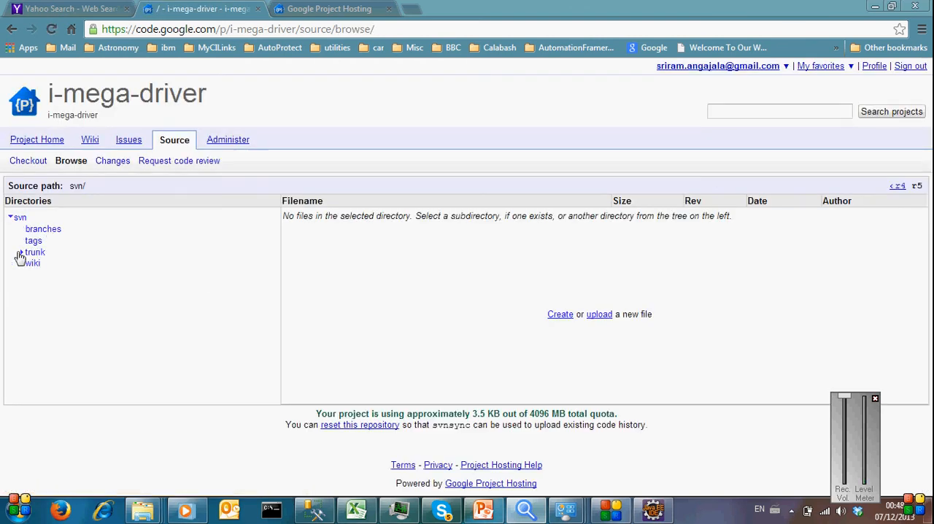
pyautogui.click(32, 252)
pyautogui.click(30, 266)
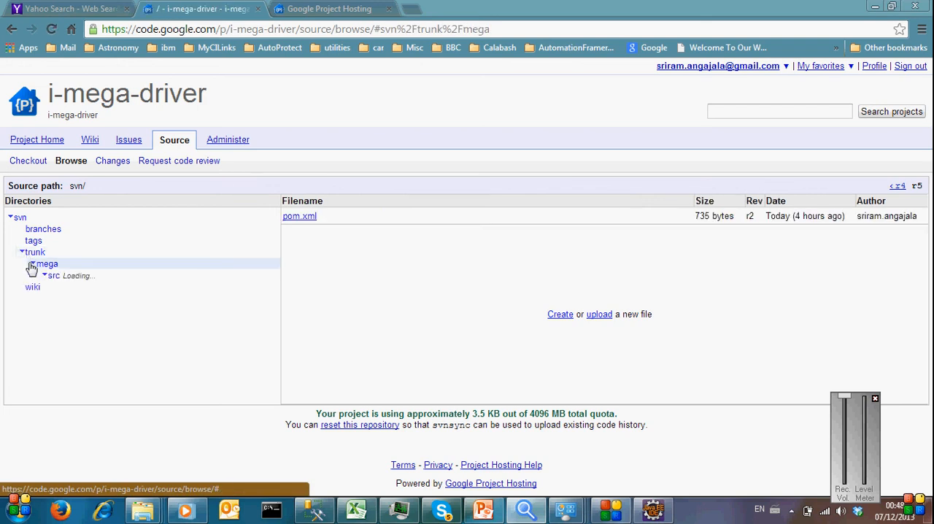
pyautogui.click(44, 277)
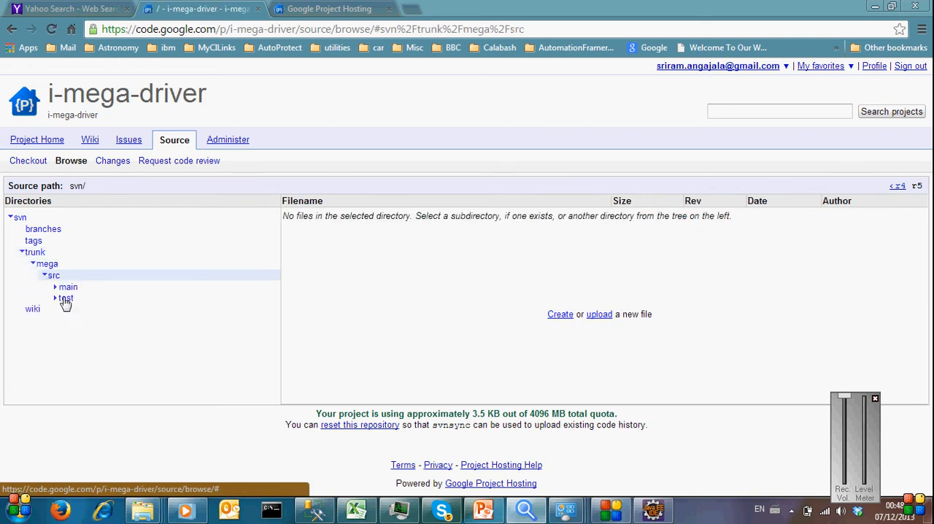
pyautogui.click(57, 299)
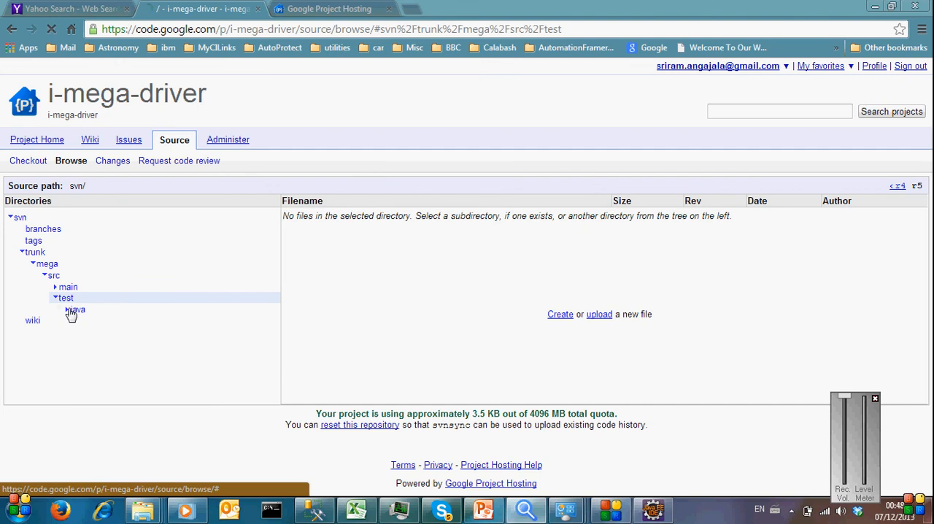
pyautogui.click(69, 311)
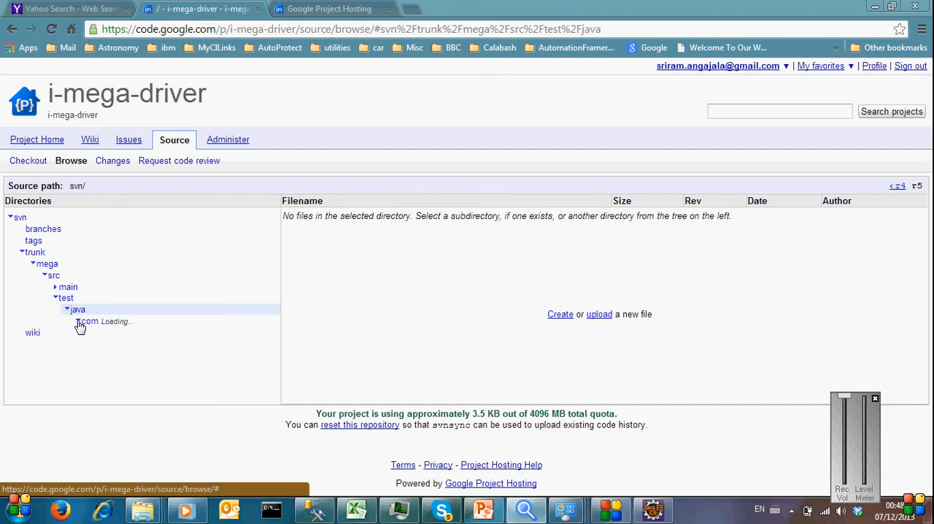
pyautogui.click(78, 322)
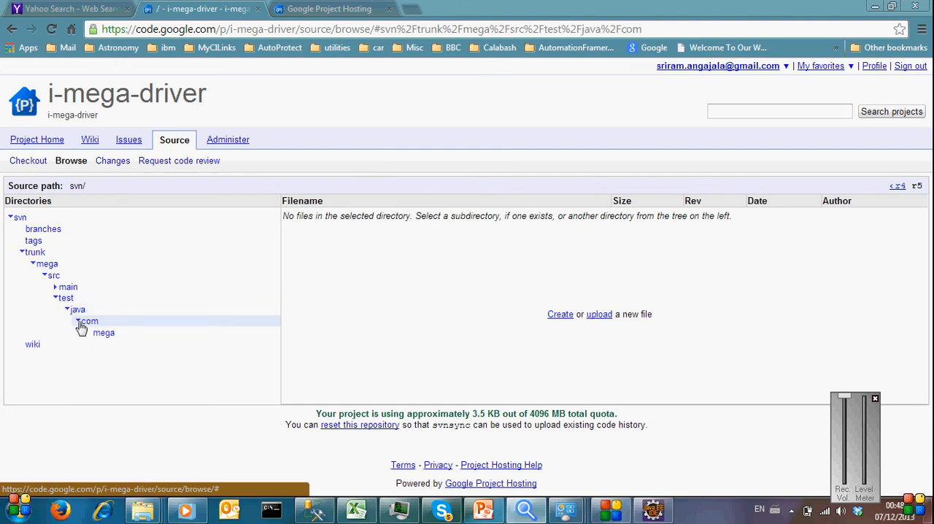
pyautogui.click(99, 335)
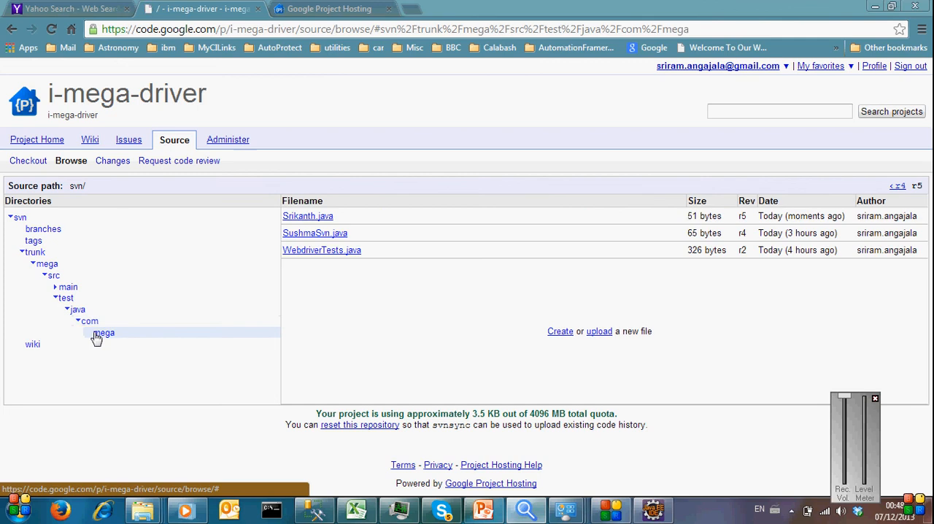
pyautogui.click(321, 218)
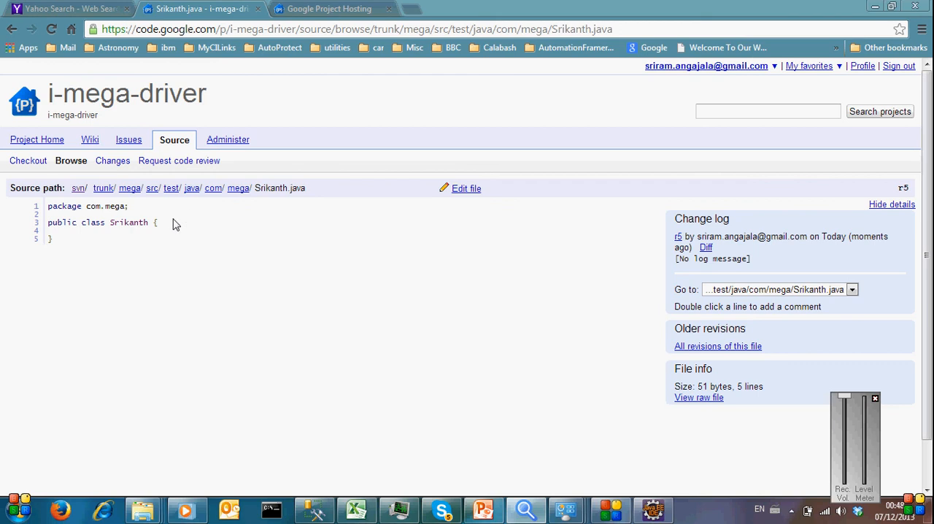
# Step: Edit the class file online and add the comment "//new message" below the class declaration
pyautogui.click(460, 190)
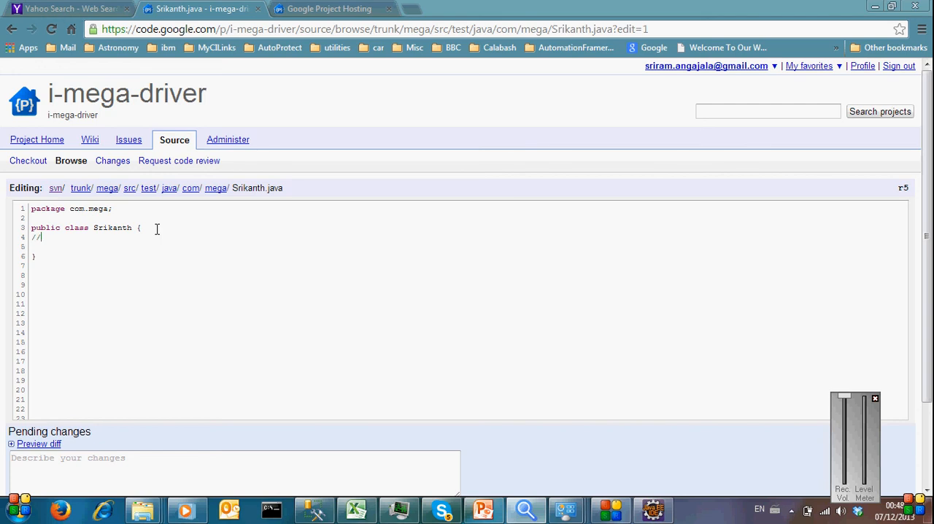
pyautogui.press('BackSpace')
pyautogui.press('BackSpace')
pyautogui.write('ssage')
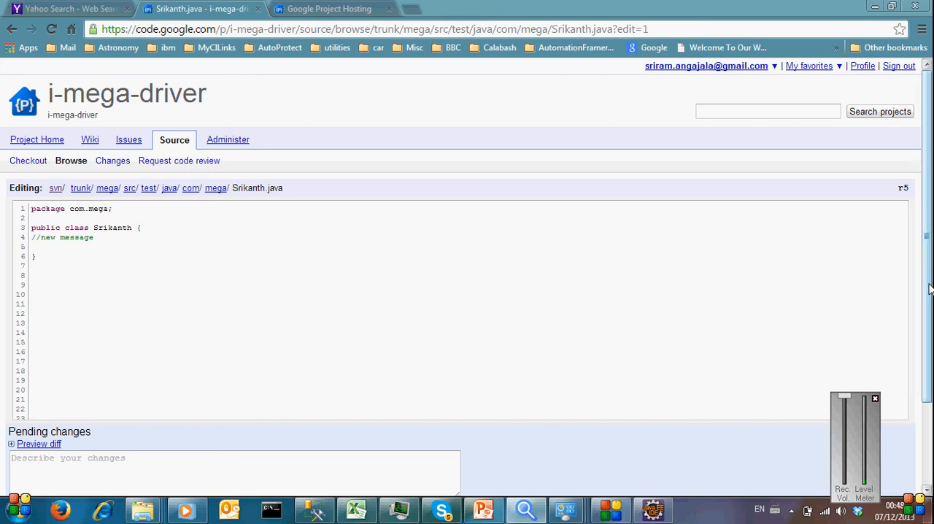
# Step: Commit the online edit with the change description "test"
pyautogui.scroll(-3, 920, 276)
pyautogui.click(265, 376)
pyautogui.write('tes')
pyautogui.click(22, 406)
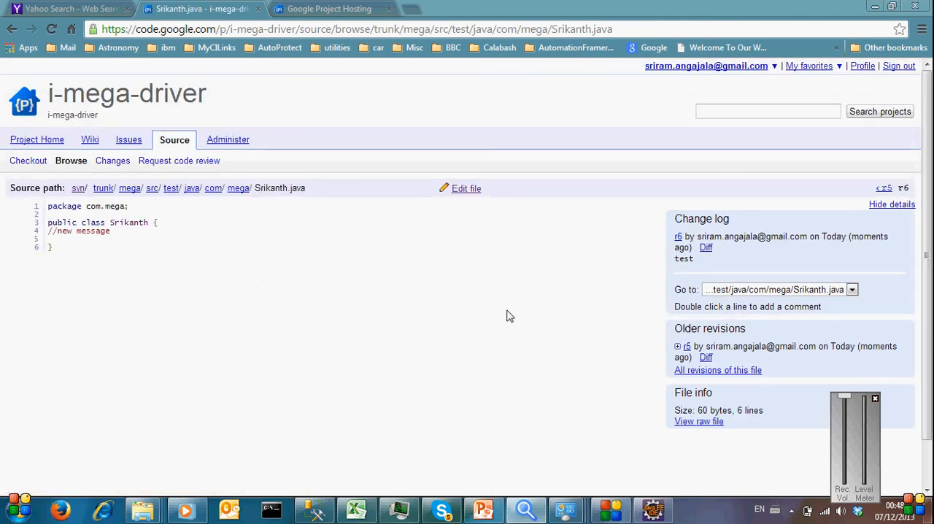
# Step: Switch to Windows Explorer, run an SVN Update on the mega folder in C:\Automation, and open that folder
pyautogui.click(146, 510)
pyautogui.click(135, 470)
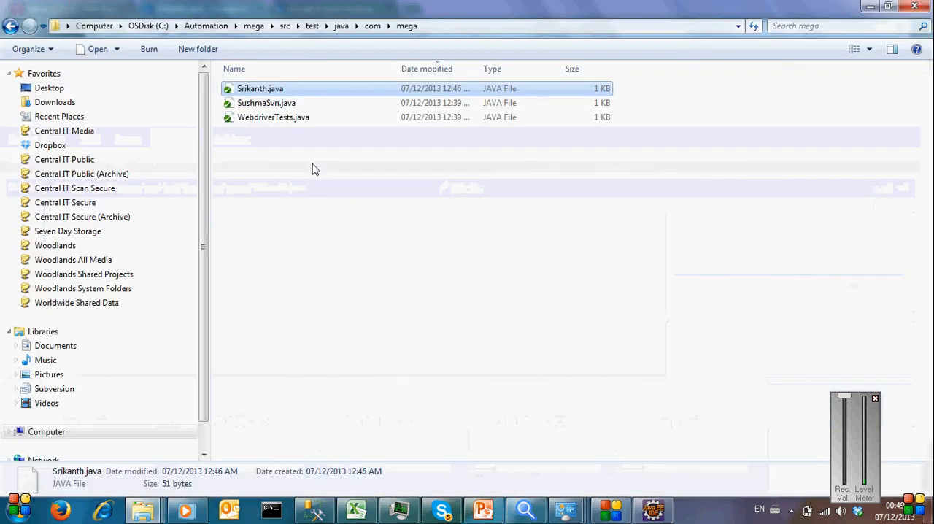
pyautogui.click(310, 195)
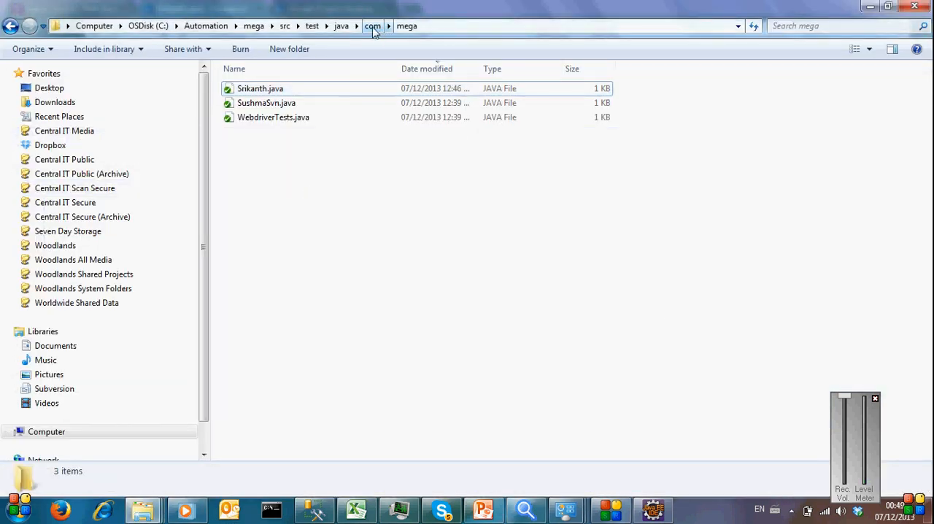
pyautogui.click(253, 27)
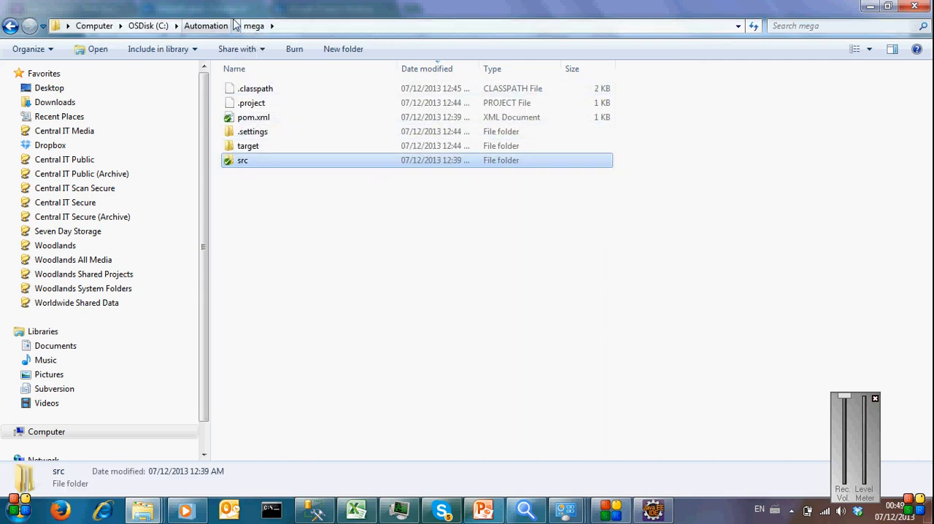
pyautogui.click(227, 27)
pyautogui.rightClick(241, 91)
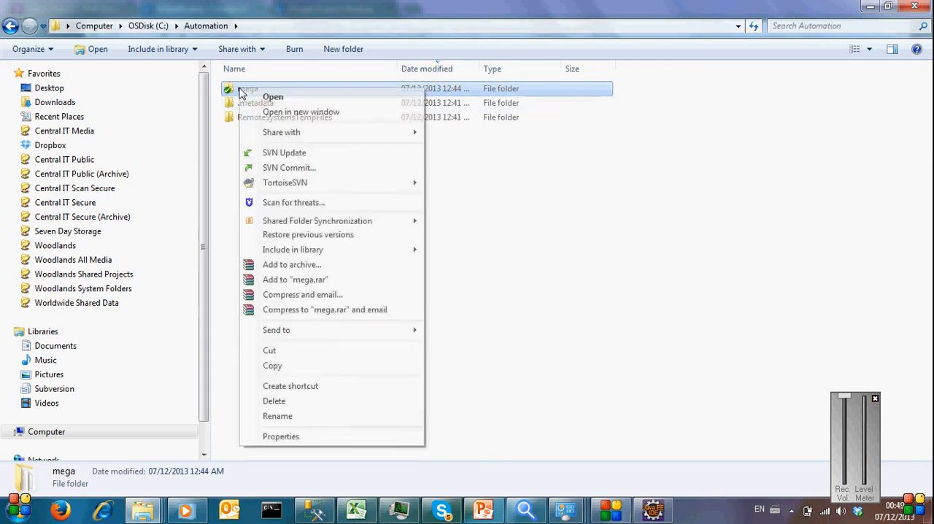
pyautogui.click(314, 155)
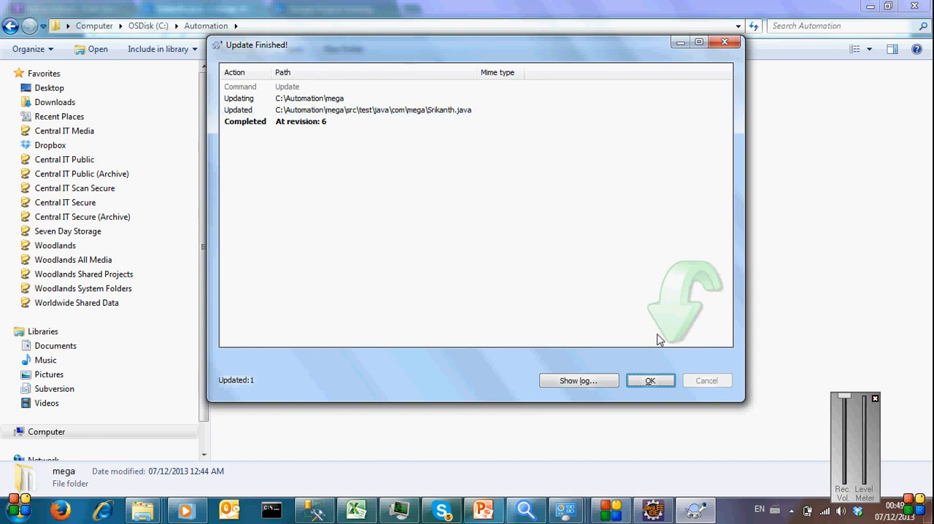
pyautogui.click(650, 380)
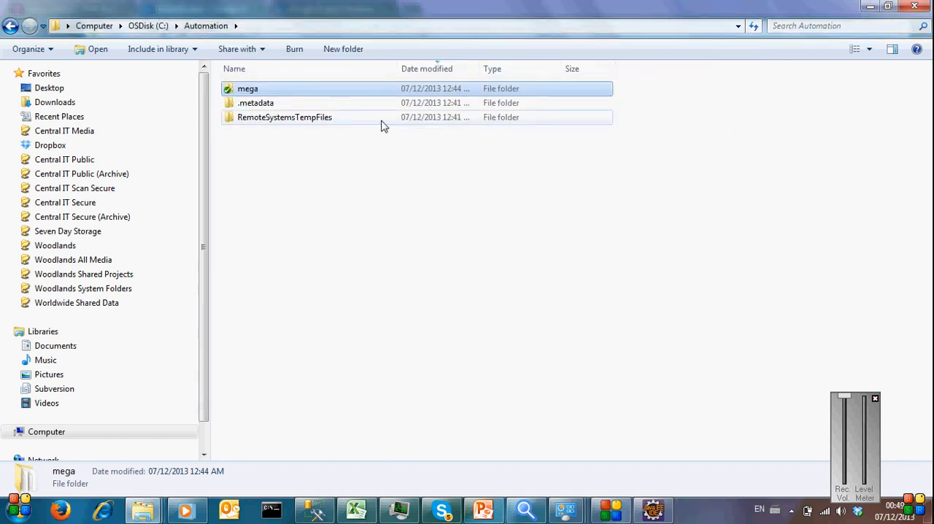
pyautogui.doubleClick(275, 90)
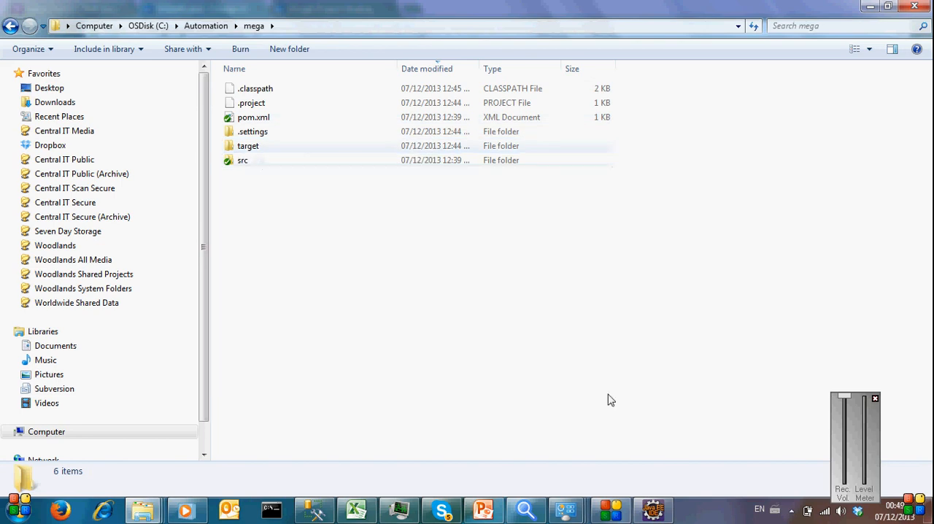
# Step: Switch to Eclipse, refresh the mega project, and check the "//new message" comment in the open class
pyautogui.click(653, 510)
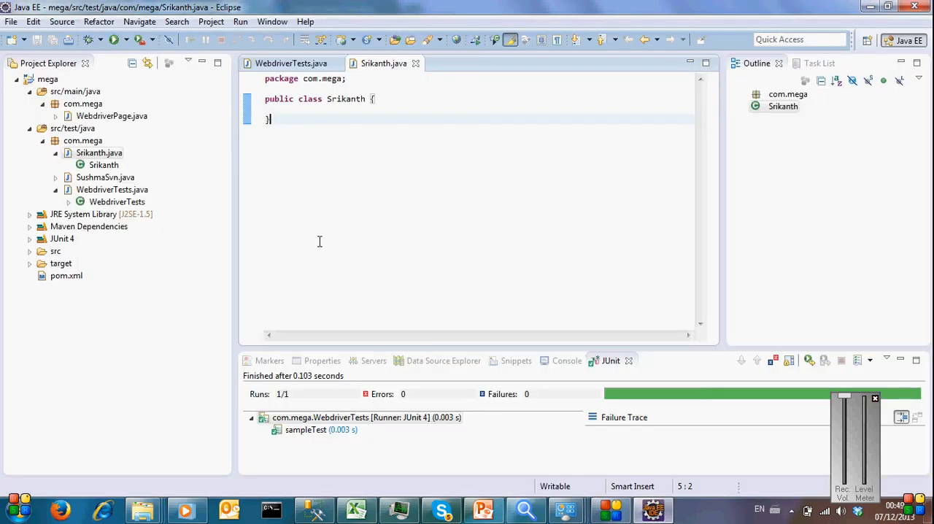
pyautogui.rightClick(48, 80)
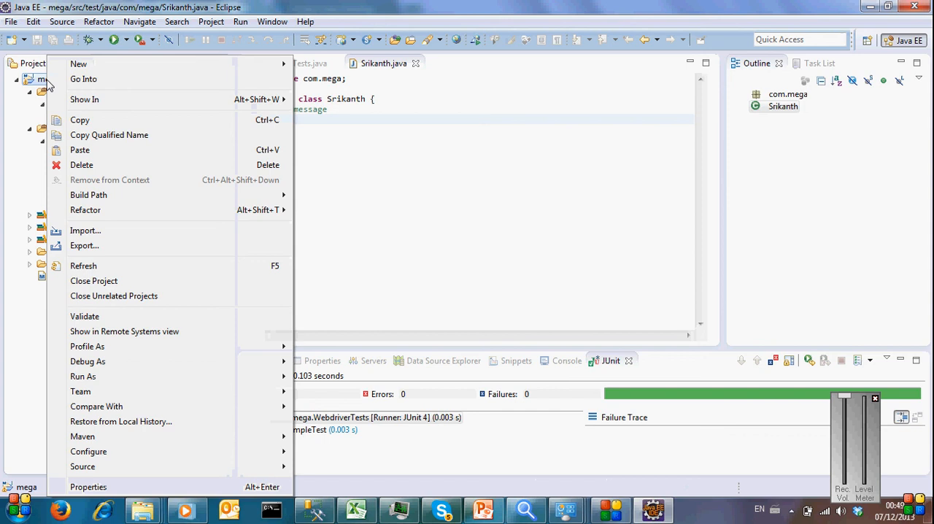
pyautogui.click(119, 268)
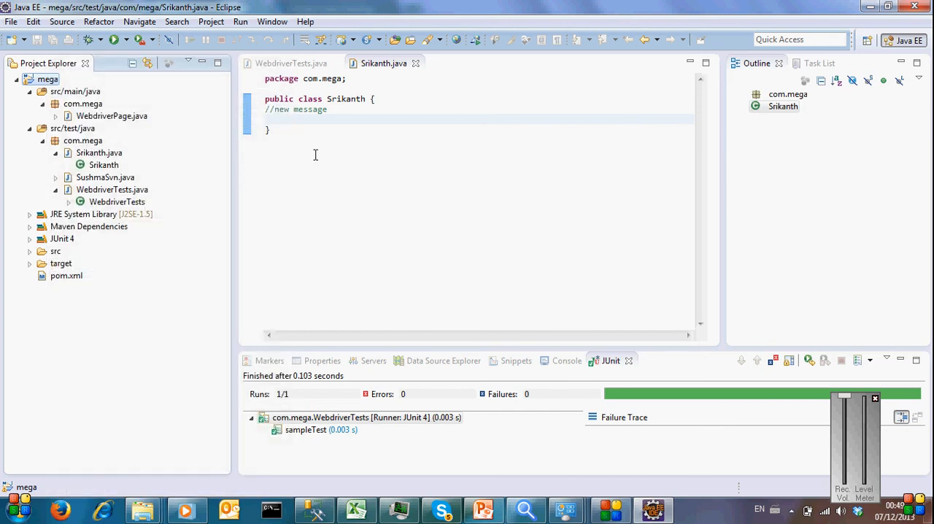
pyautogui.moveTo(331, 110); pyautogui.dragTo(230, 102)
pyautogui.click(374, 145)
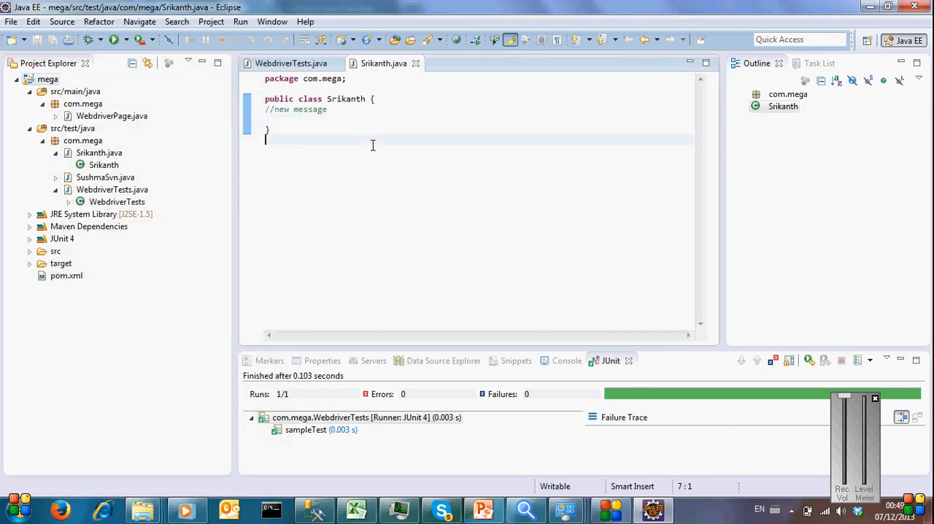
# Step: Add the comment "//latest esdsge" below the "//new message" line in the open class and save the file
pyautogui.click(330, 109)
pyautogui.press('Return')
pyautogui.write('//')
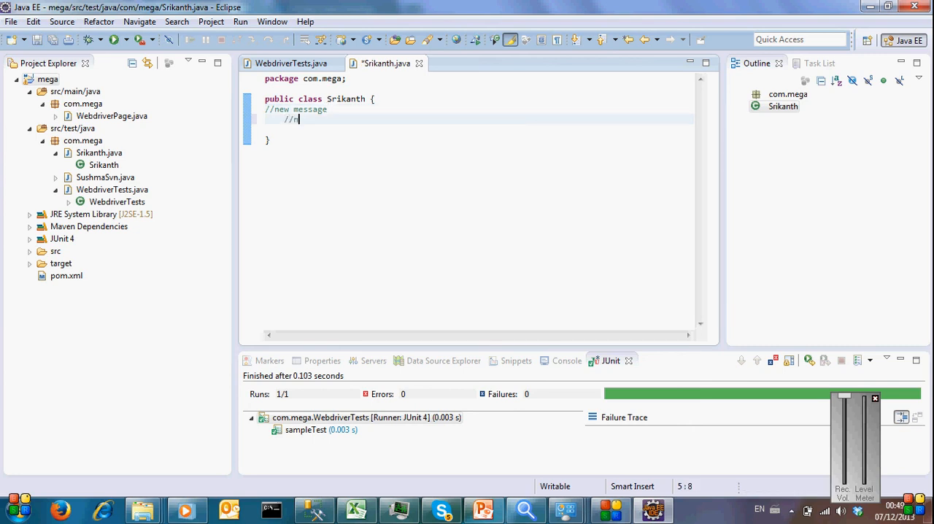
pyautogui.write('latest esdsge')
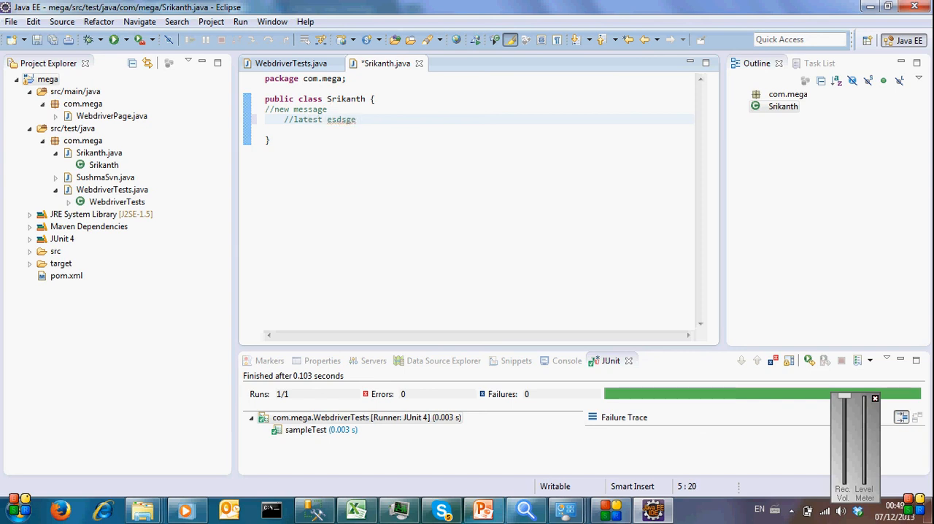
pyautogui.hotkey('ctrl', 's')
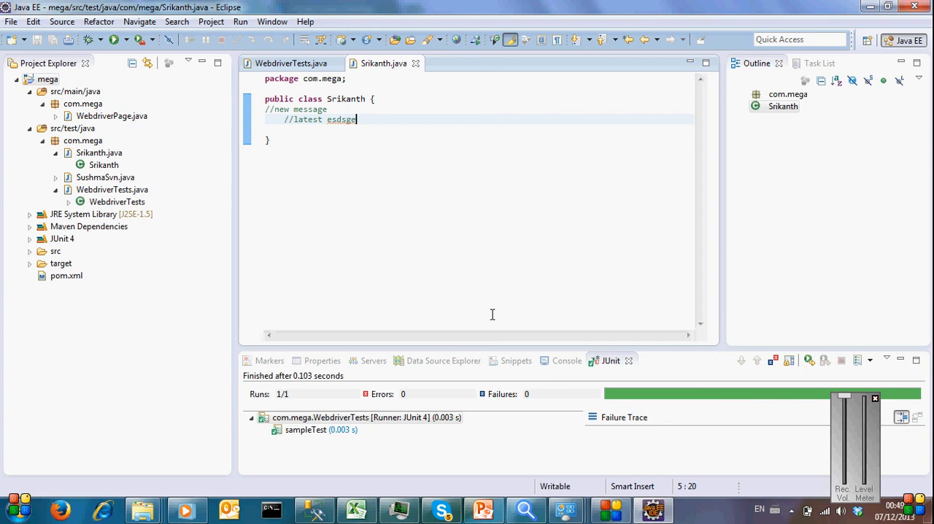
# Step: Switch to Windows Explorer and go from C:\Automation\mega to its src\test\java\com\mega folder
pyautogui.click(144, 512)
pyautogui.click(726, 430)
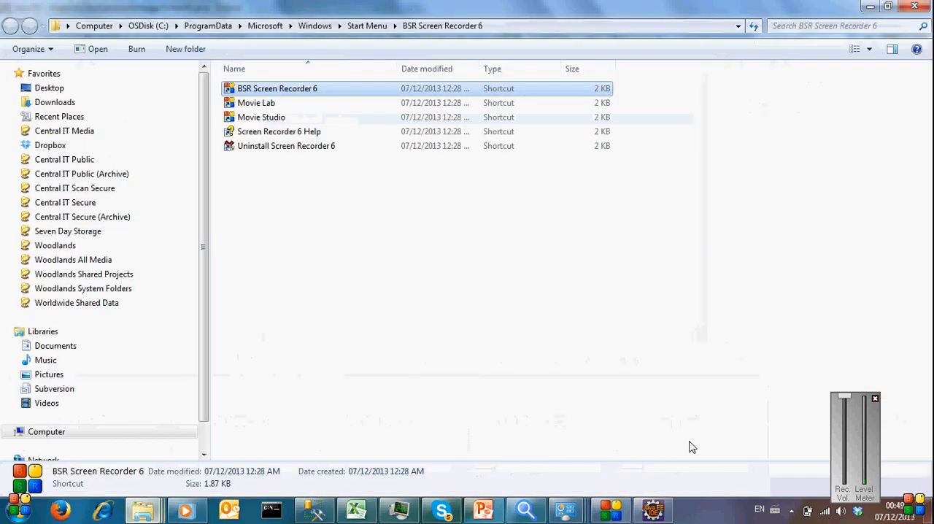
pyautogui.click(143, 512)
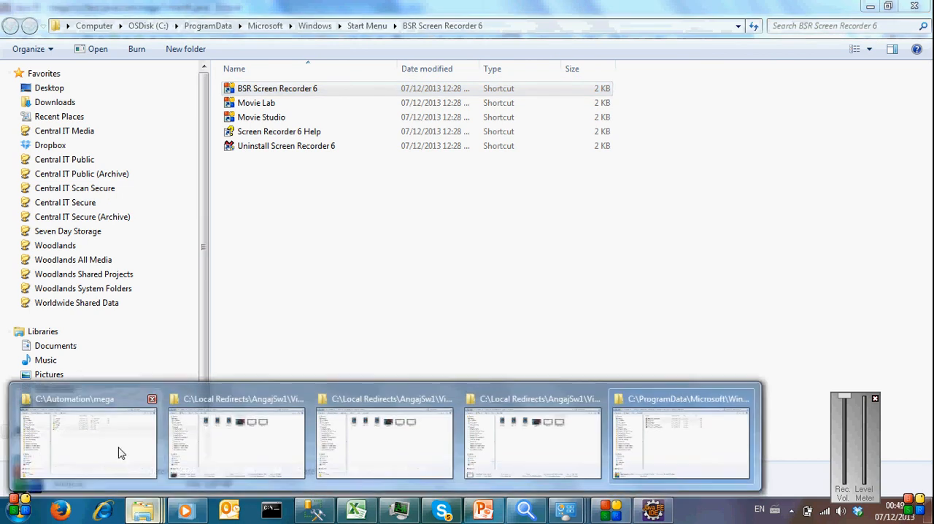
pyautogui.click(119, 448)
pyautogui.doubleClick(240, 164)
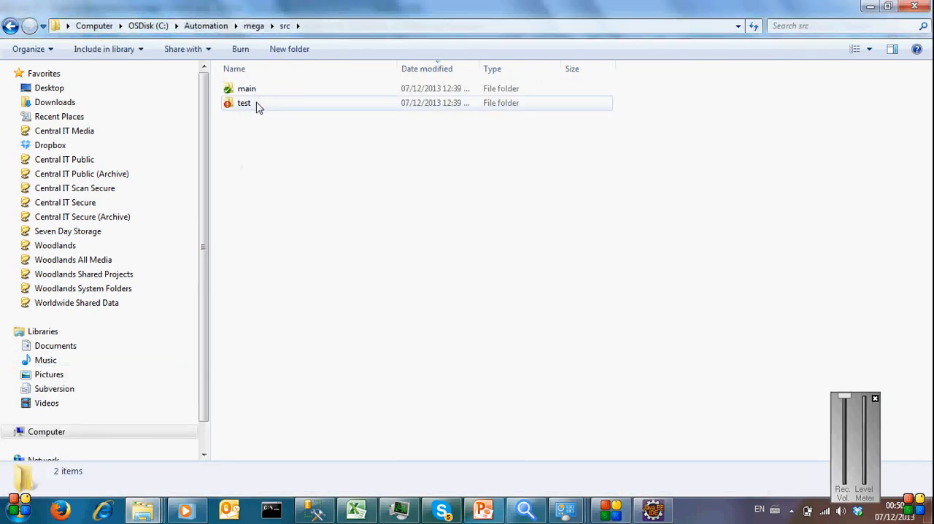
pyautogui.doubleClick(245, 103)
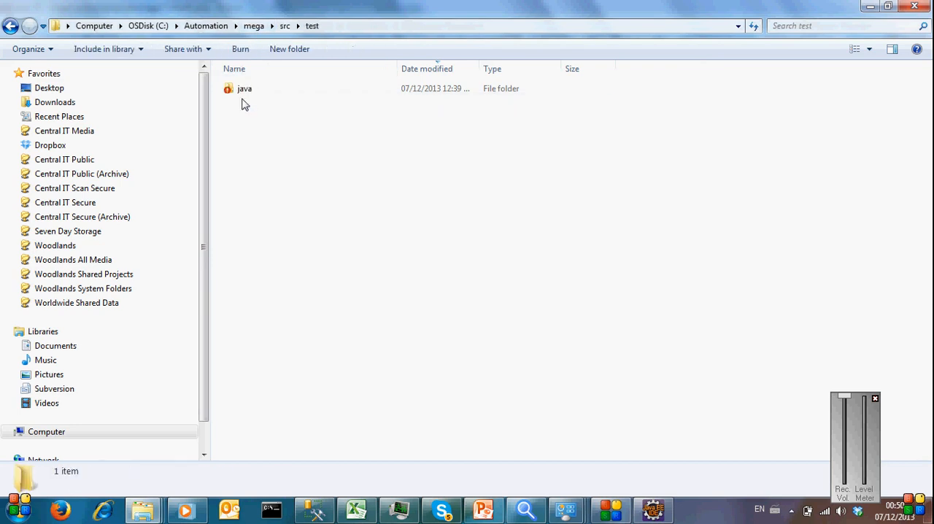
pyautogui.click(265, 90)
pyautogui.doubleClick(265, 90)
pyautogui.doubleClick(265, 89)
pyautogui.doubleClick(265, 90)
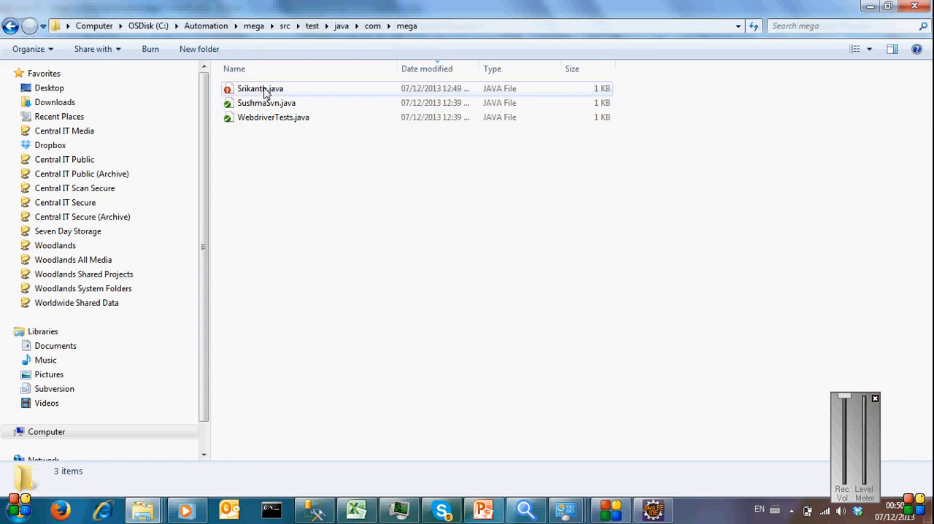
# Step: Compare the modified class file with its working base using TortoiseSVN Diff, and close the comparison
pyautogui.rightClick(259, 89)
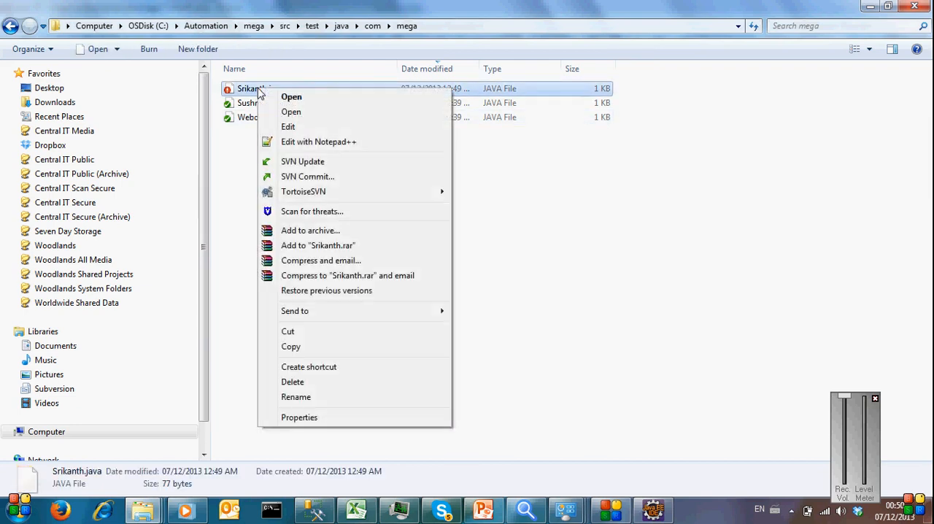
pyautogui.moveTo(381, 195)
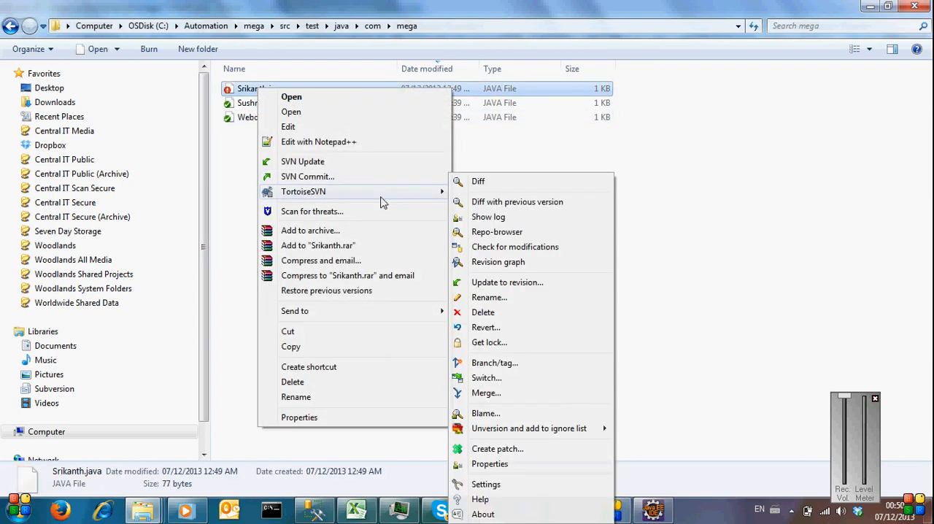
pyautogui.click(491, 184)
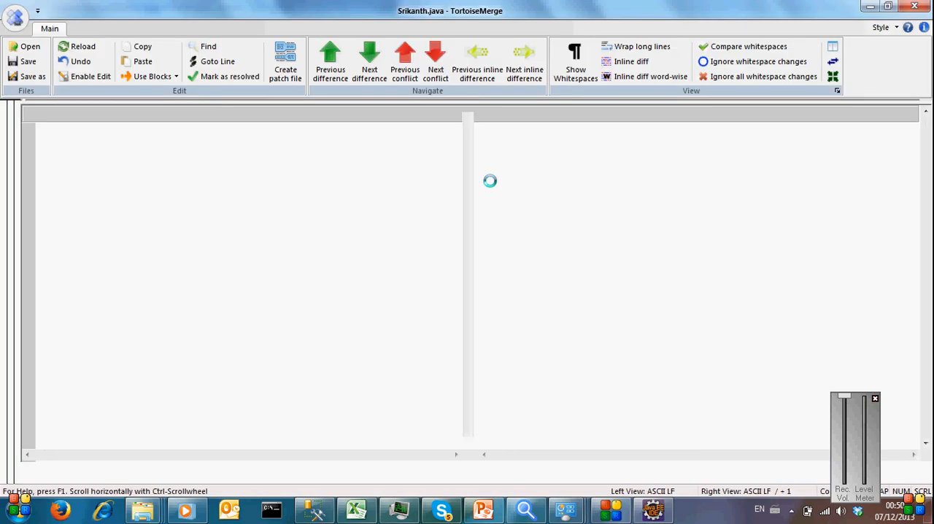
pyautogui.click(914, 7)
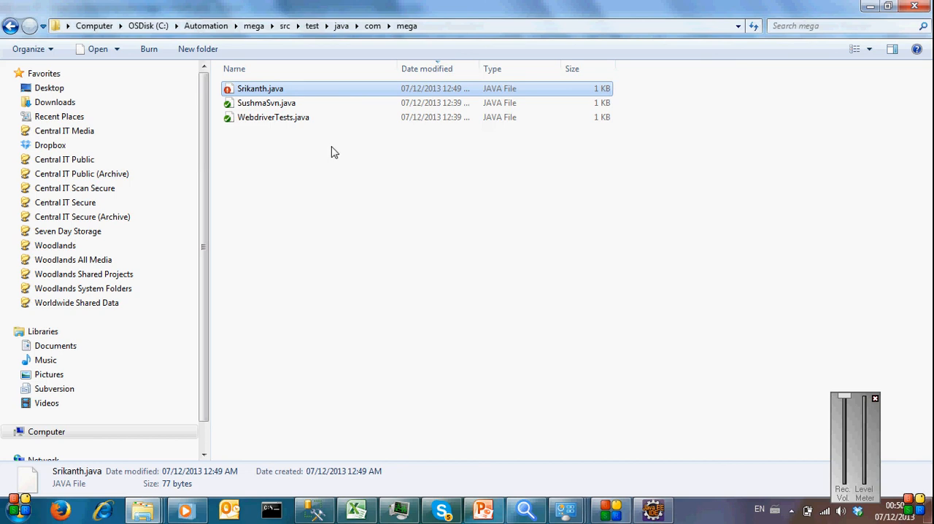
# Step: Commit the modified class file to the SVN repository with the message "test" and dismiss the commit report
pyautogui.rightClick(266, 93)
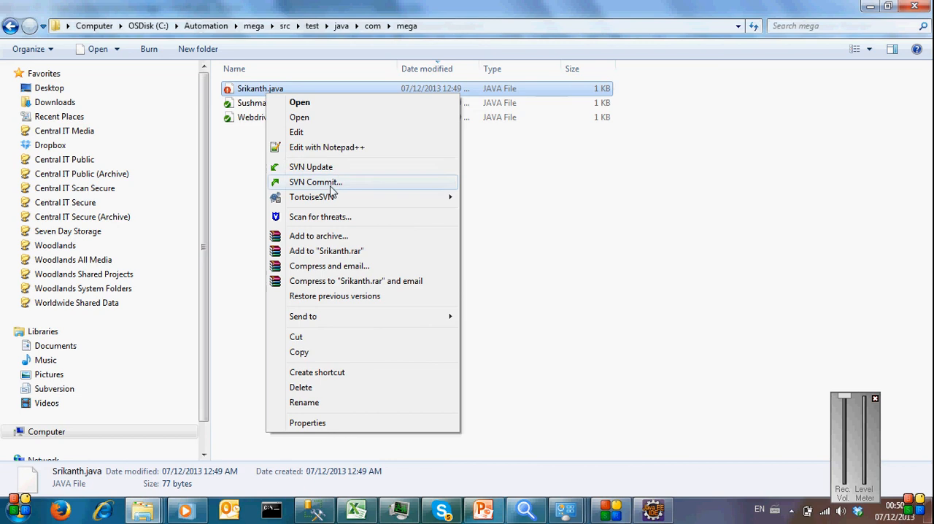
pyautogui.click(343, 182)
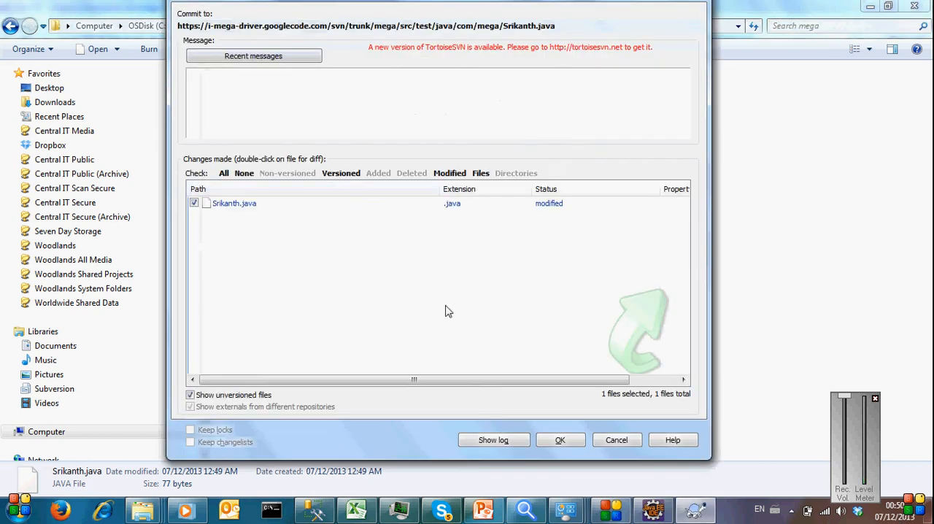
pyautogui.write('te')
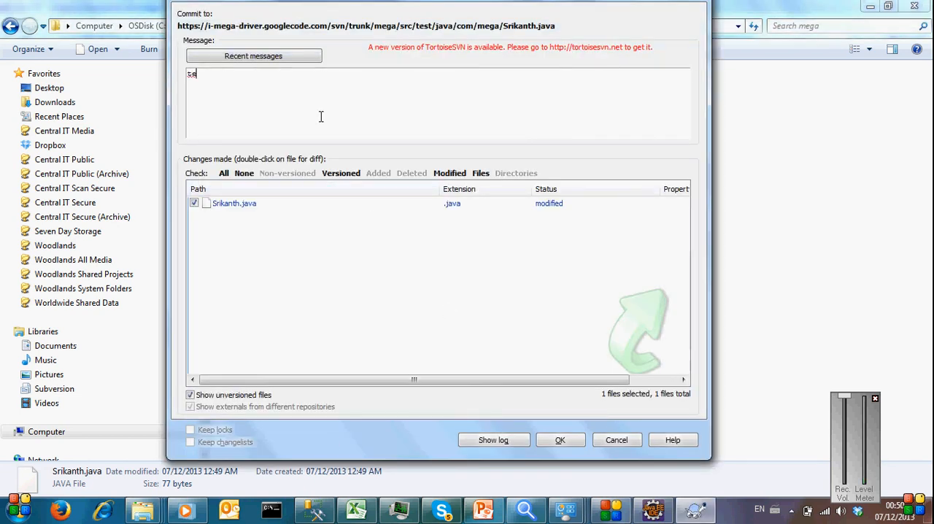
pyautogui.write('st')
pyautogui.press('Escape')
pyautogui.click(559, 440)
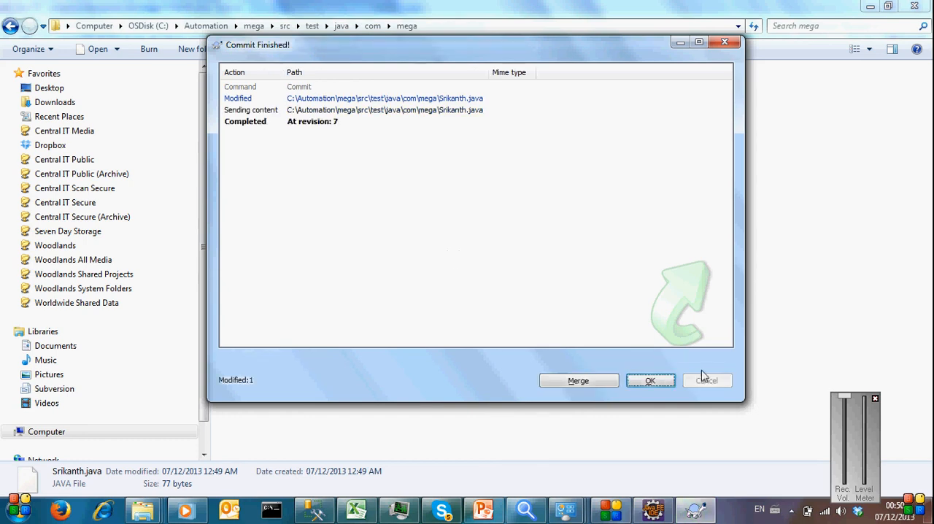
pyautogui.click(649, 383)
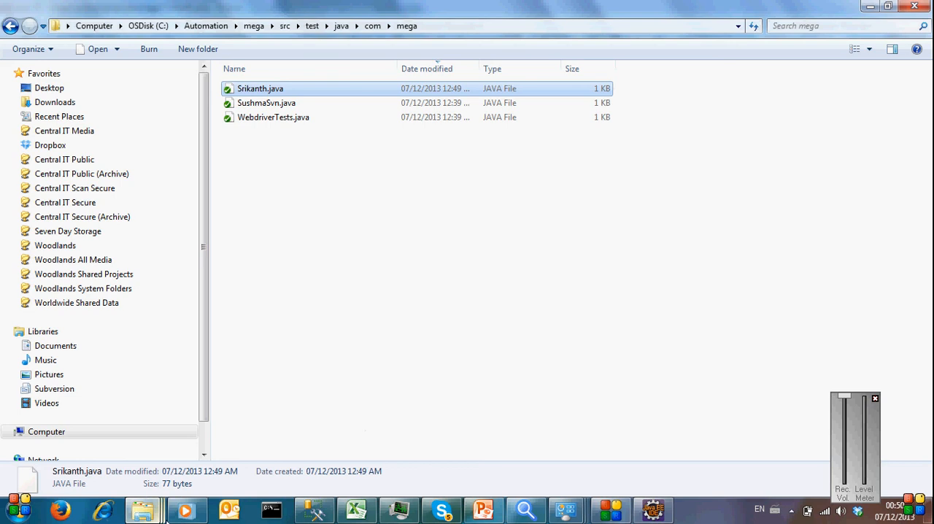
pyautogui.click(141, 514)
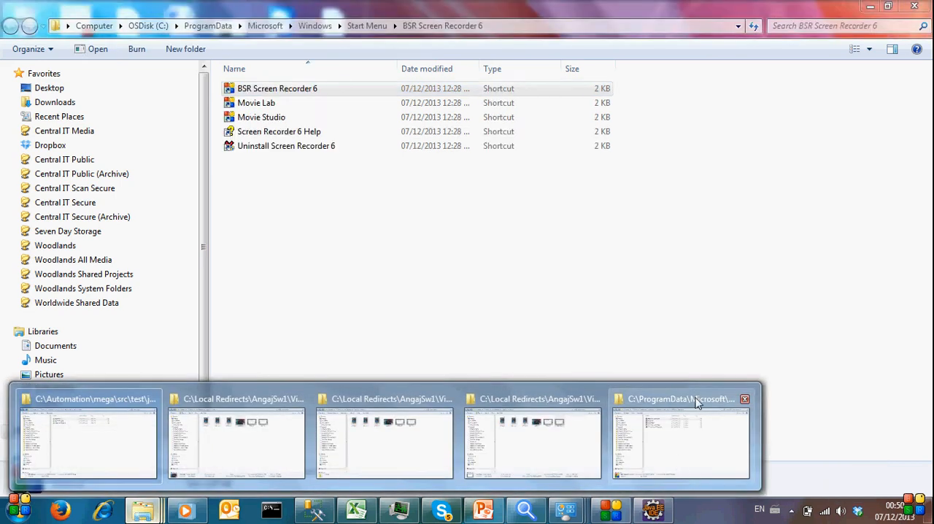
pyautogui.click(610, 511)
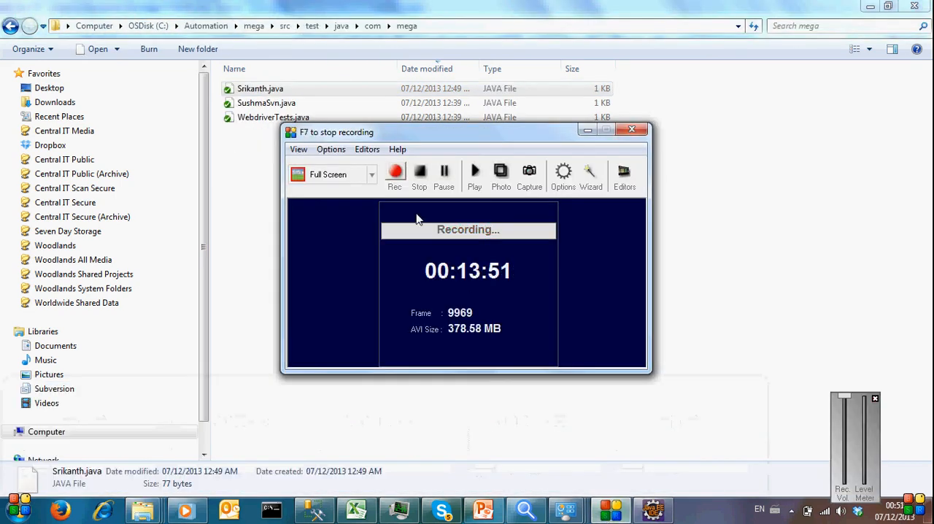